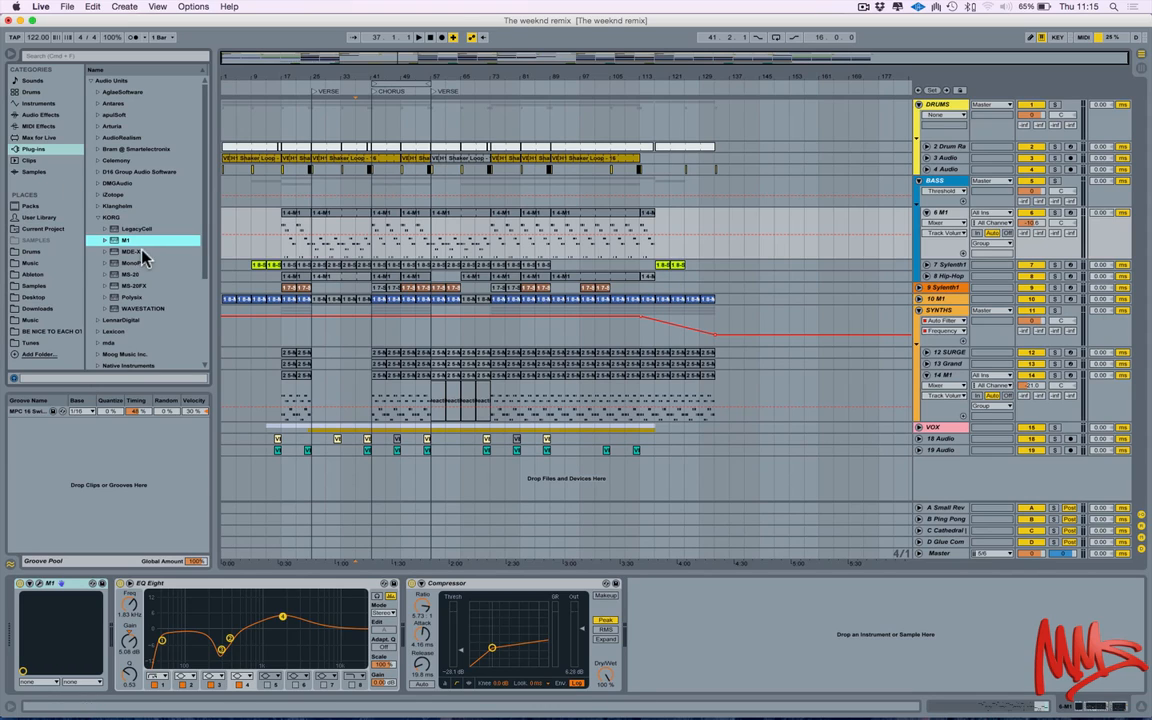
Step: Load the KORG M1 plug-in as an instrument on a new track below the audio tracks and close its plug-in window
click(316, 251)
drag(124, 242, 303, 478)
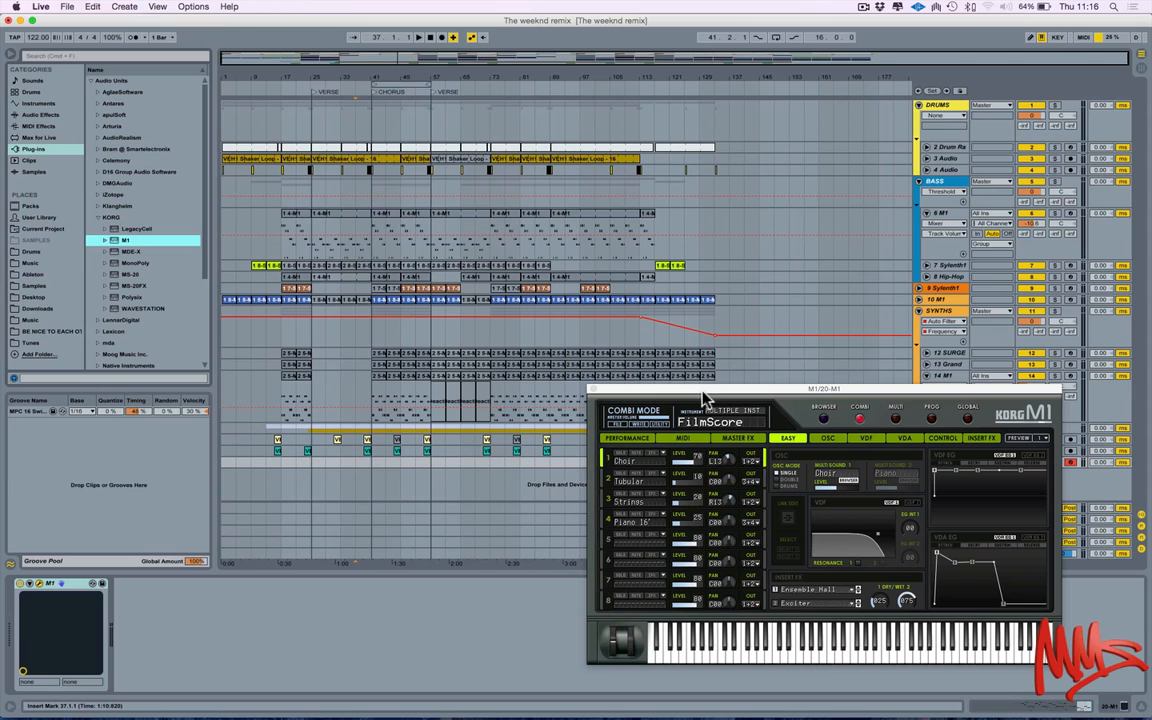
drag(673, 390, 552, 277)
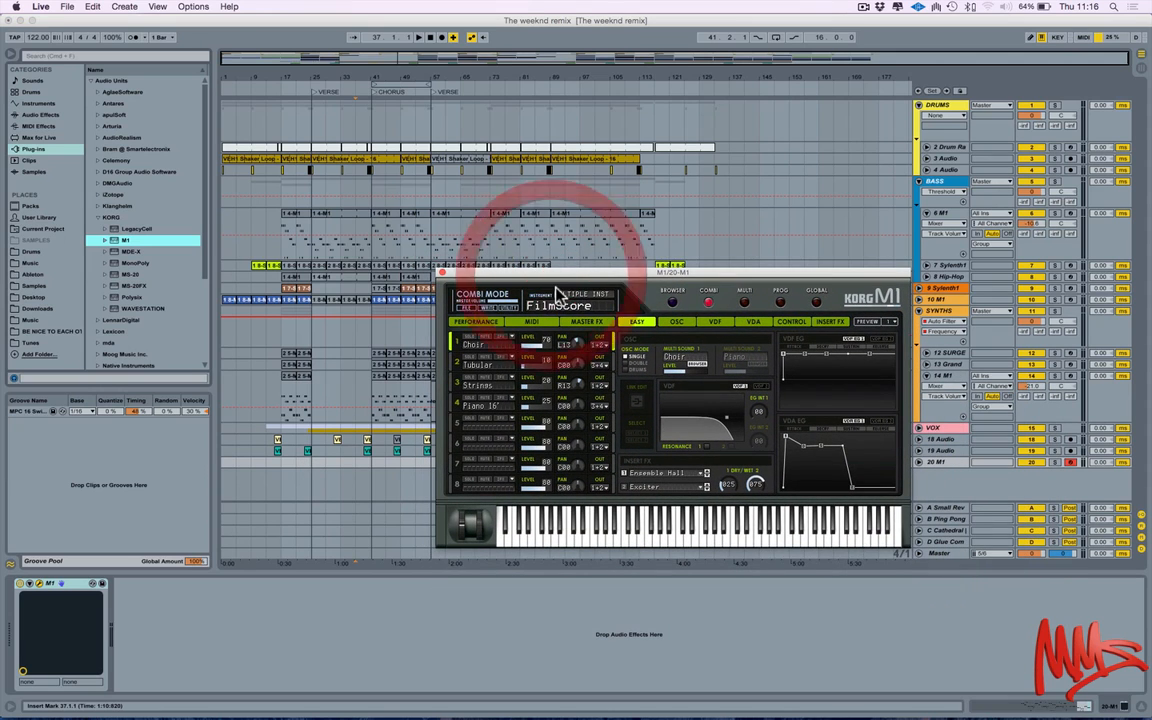
mouse_move(563, 280)
mouse_down()
mouse_move(532, 249)
mouse_move(543, 280)
mouse_move(550, 268)
mouse_move(567, 275)
mouse_up()
click(566, 274)
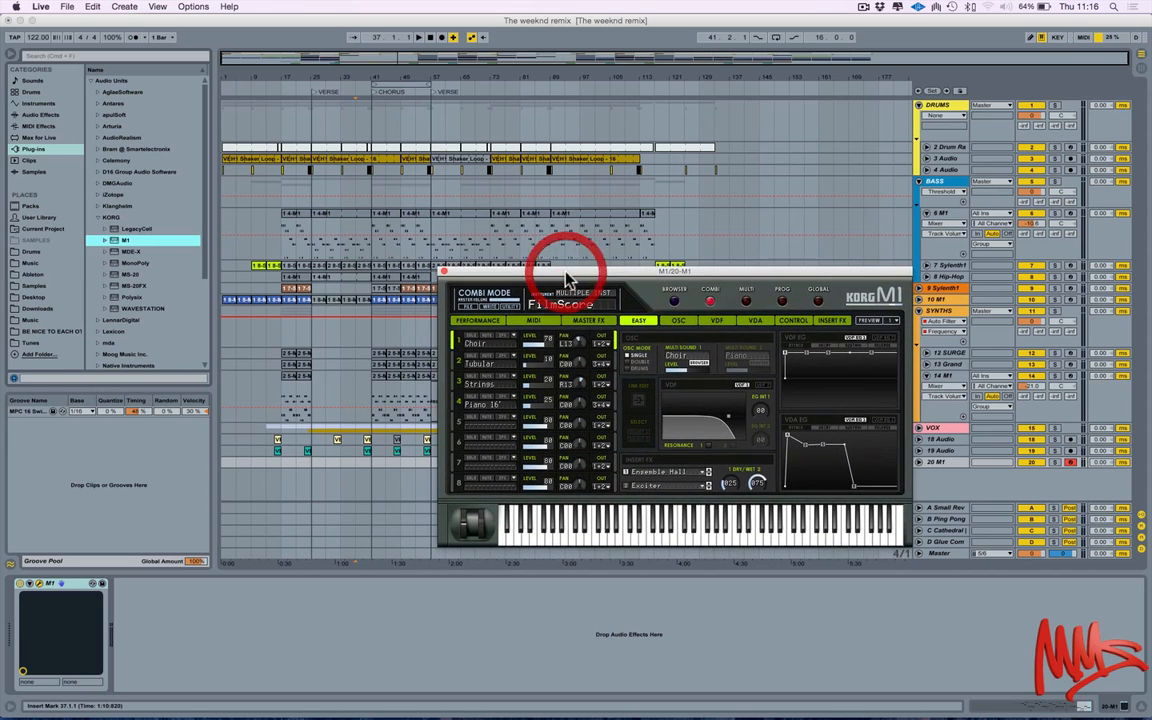
drag(485, 274, 485, 275)
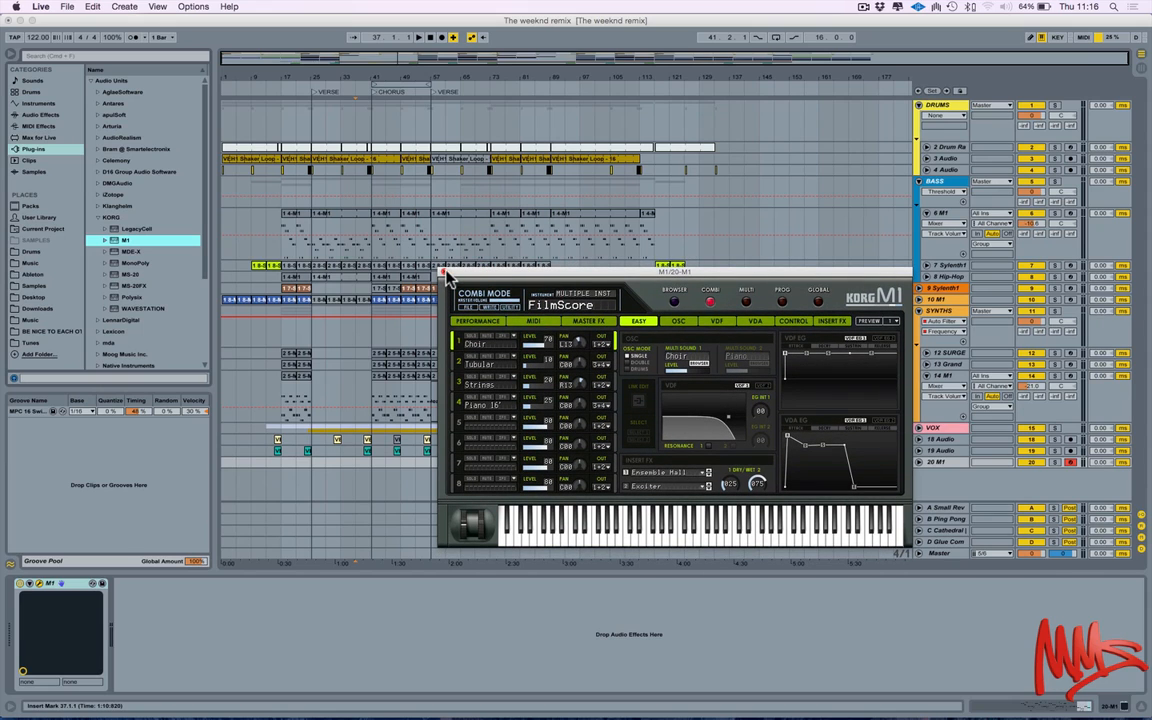
click(445, 272)
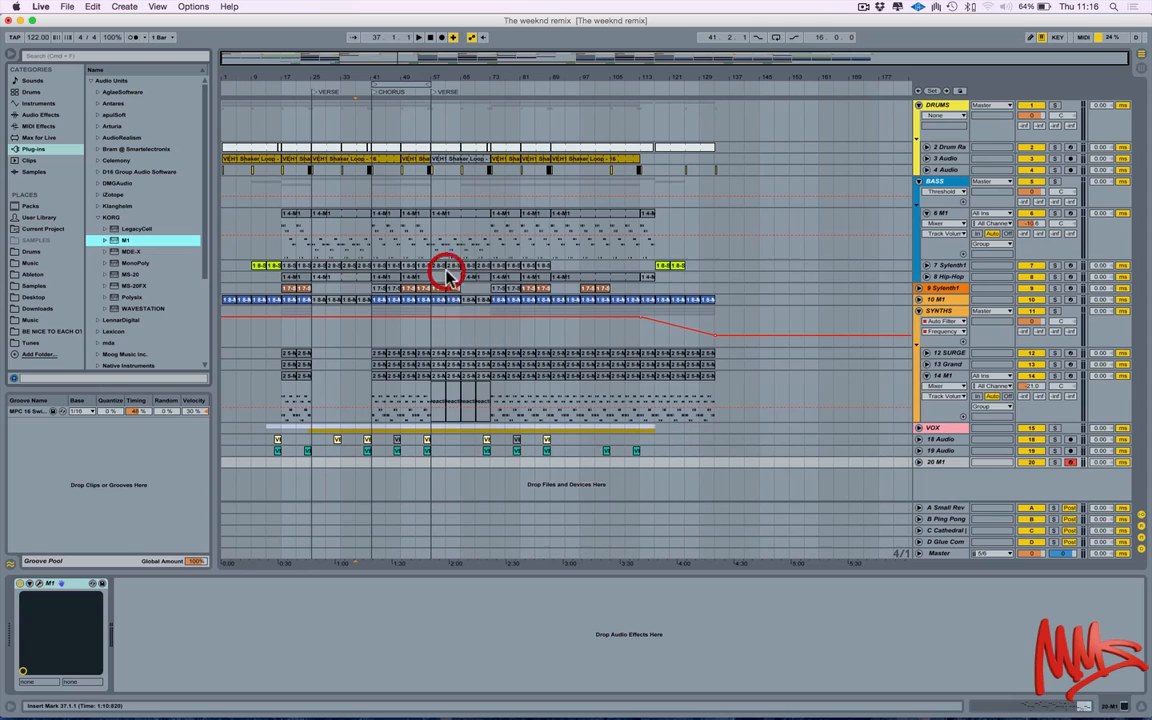
Step: Solo the 6 M1 track in the BASS group and play it from the chorus start at bar 41
click(369, 228)
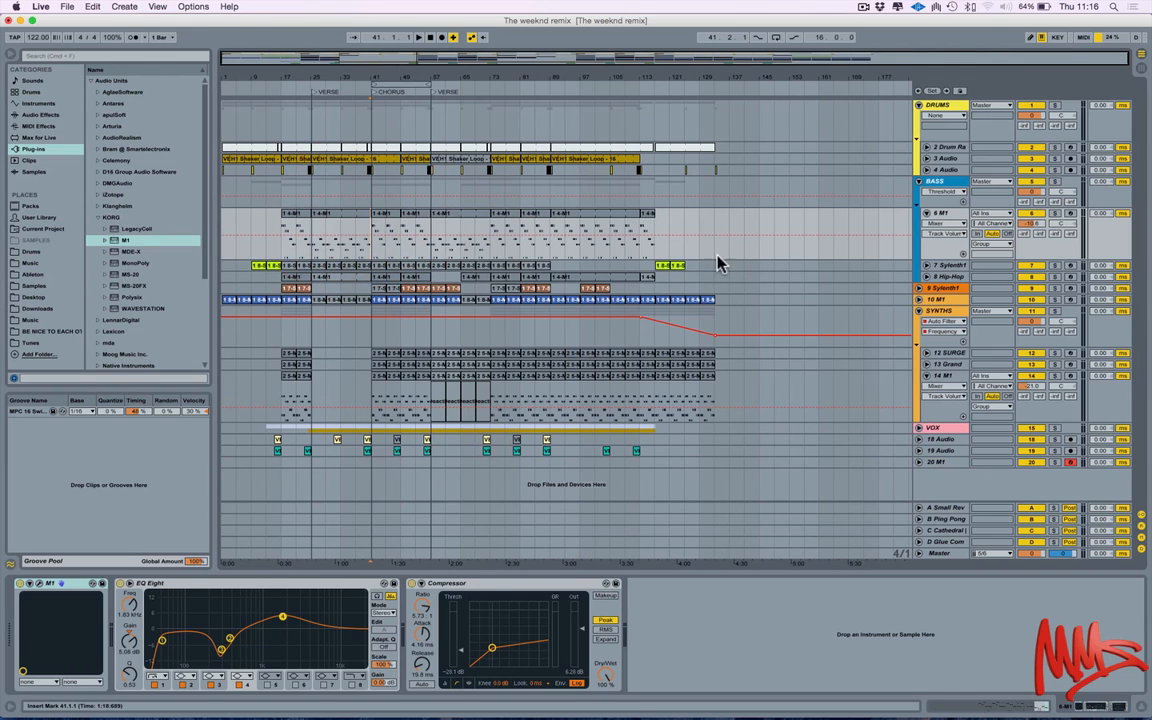
click(1056, 214)
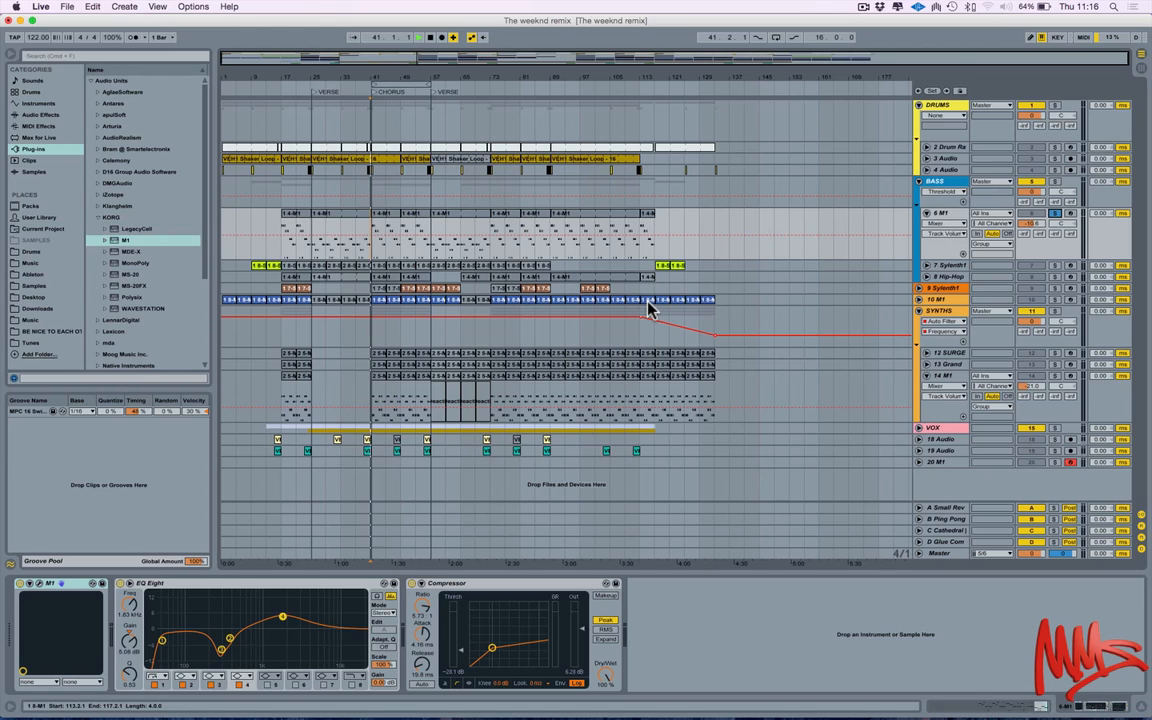
key(space)
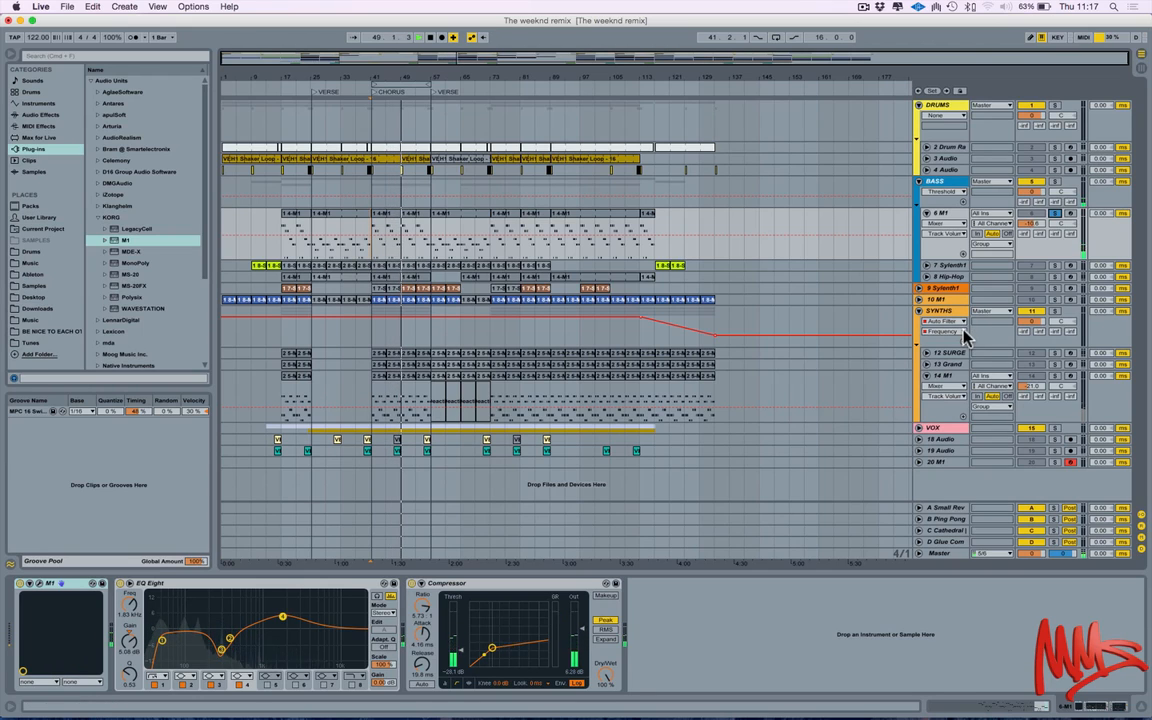
Step: Switch the solo to the 14 M1 track in the SYNTHS group and audition it from bar 41
click(1053, 376)
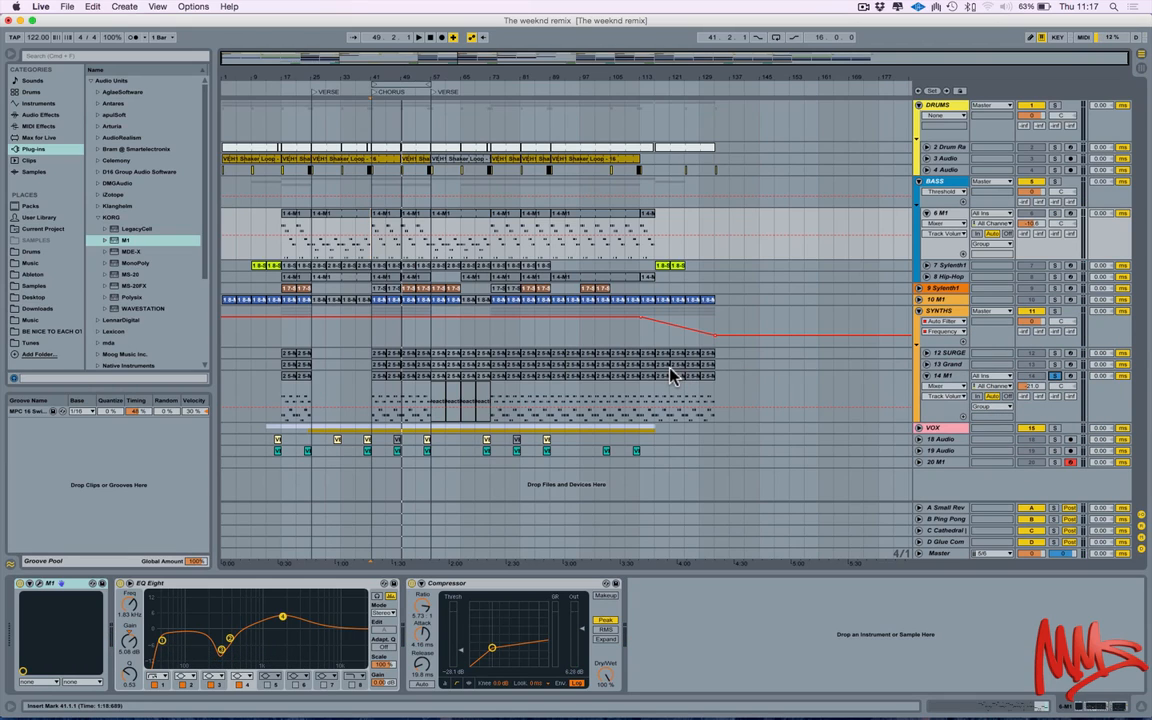
key(space)
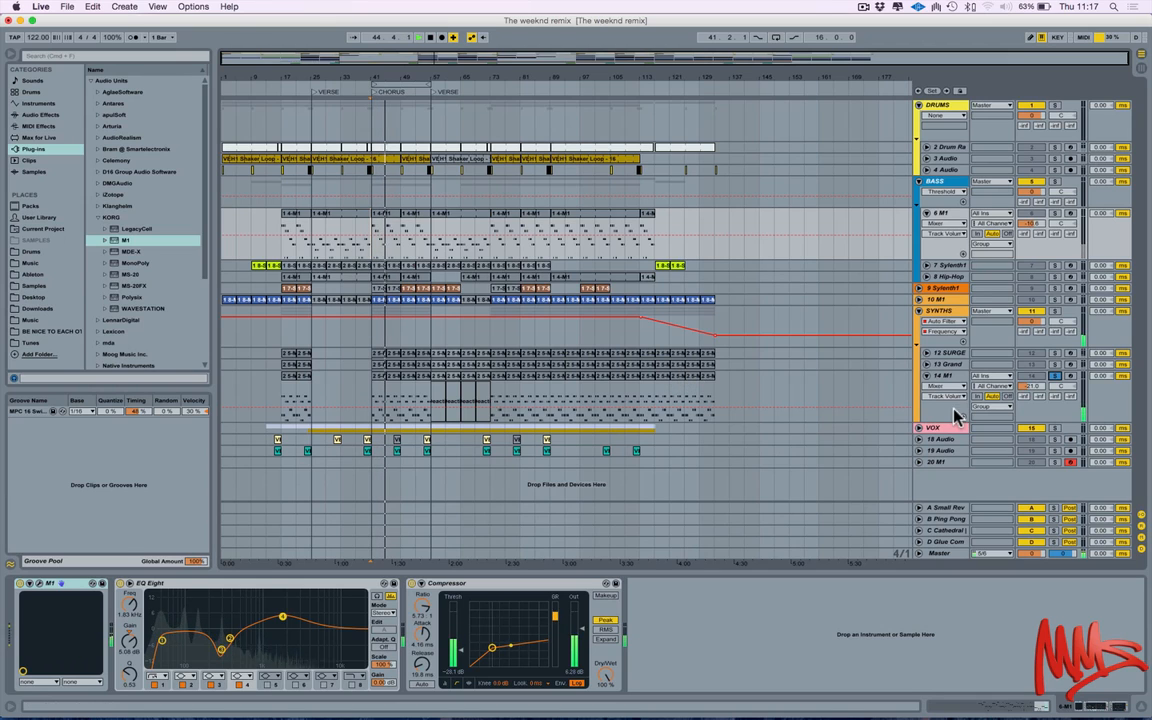
key(space)
Step: Unsolo the 14 M1 track and play the full mix from bar 37
click(1054, 377)
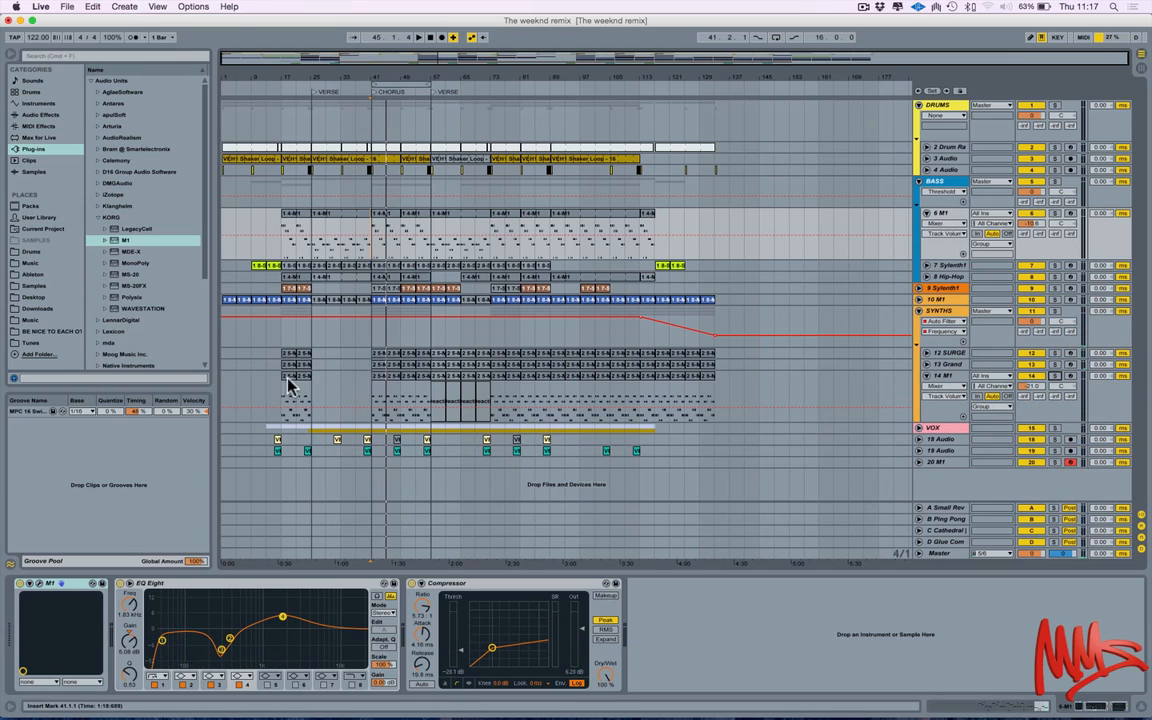
click(361, 387)
key(space)
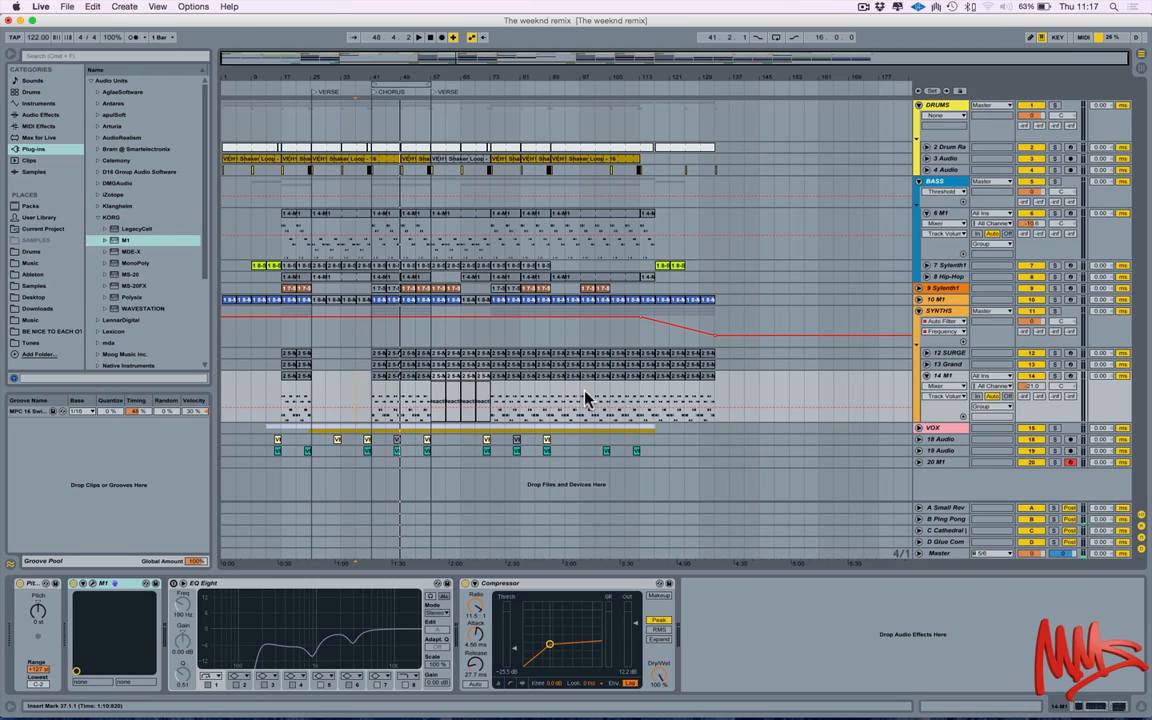
Step: Play the soloed 14 M1 track from bar 41 and switch the solo to 13 Grand and back to compare the two sounds
click(940, 376)
click(1054, 376)
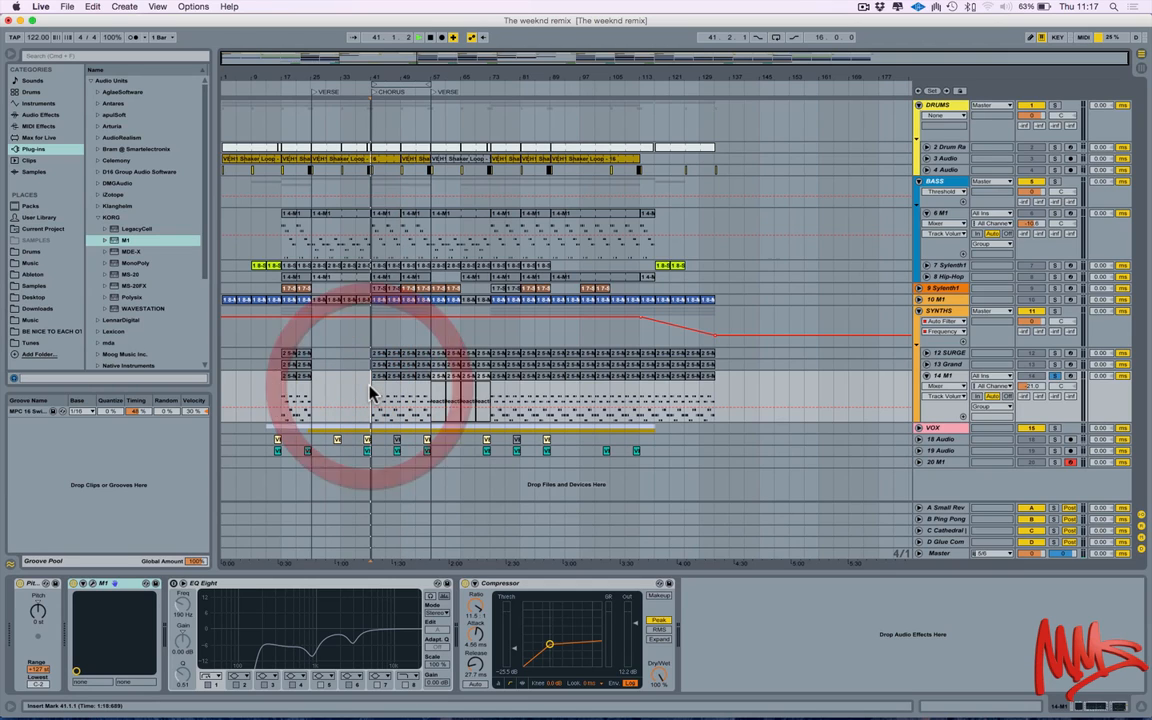
key(space)
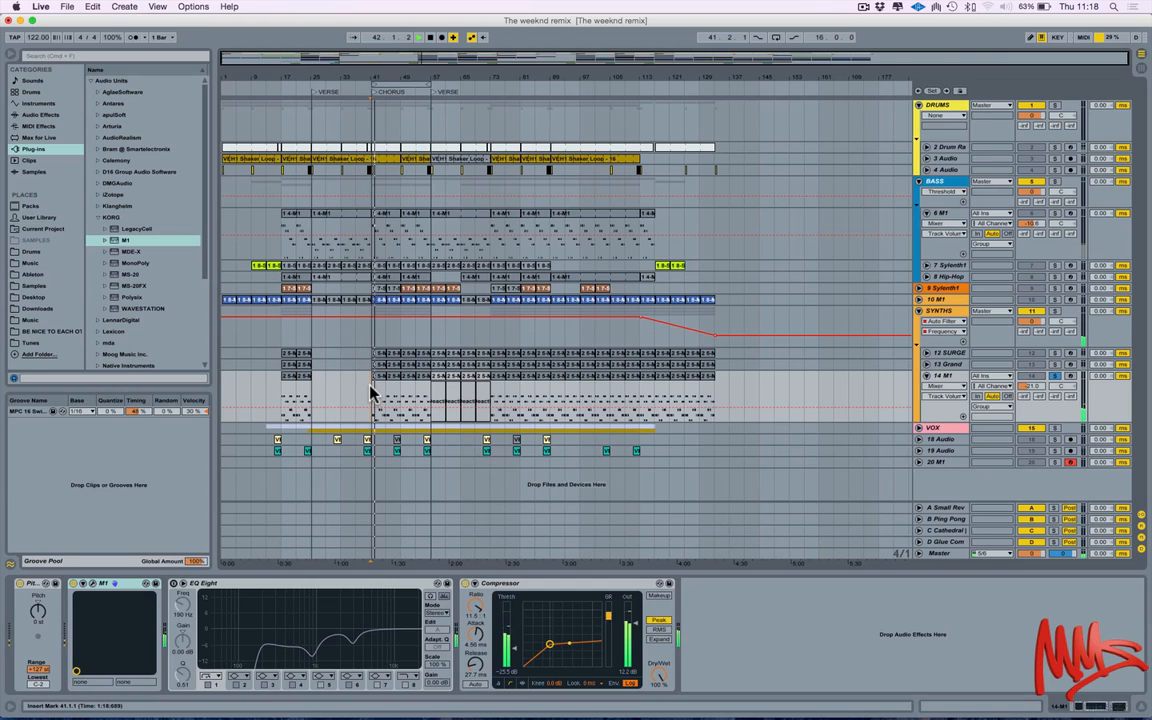
click(1055, 364)
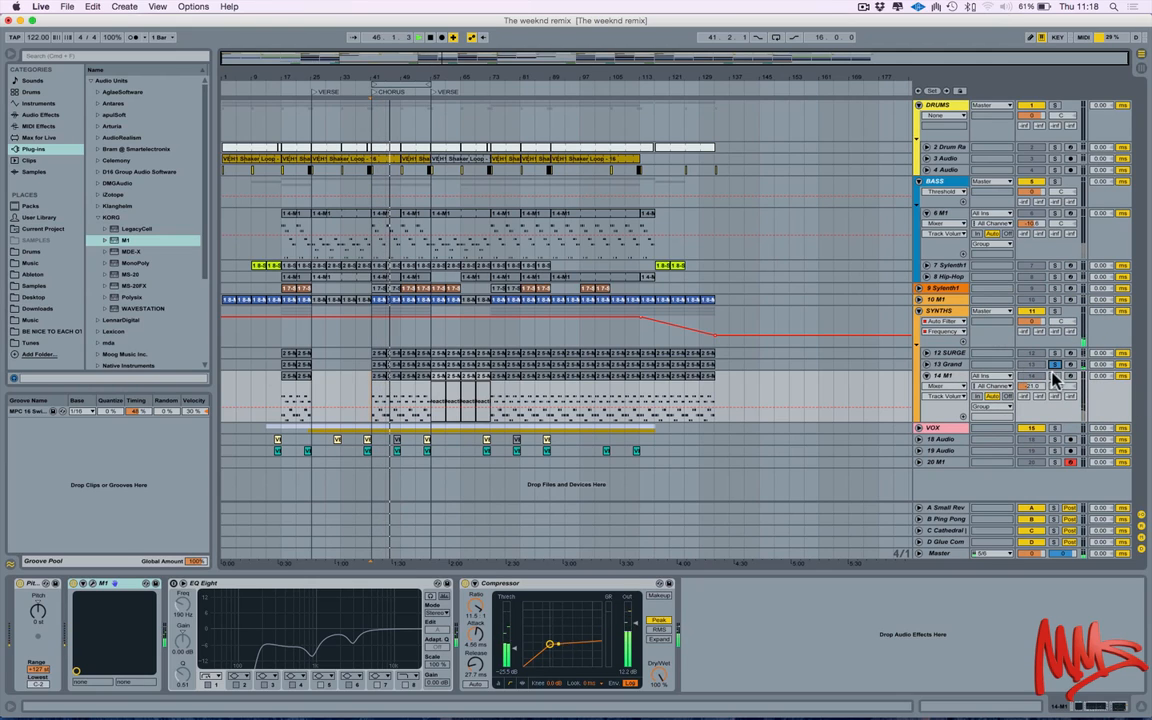
click(1054, 376)
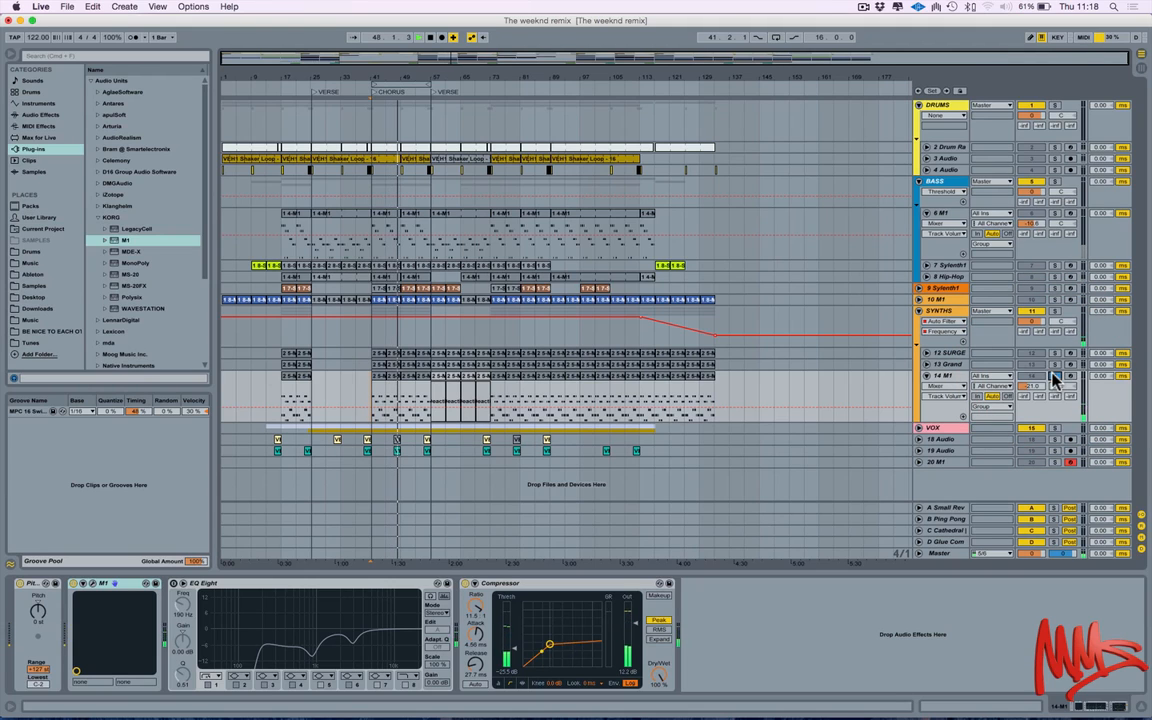
Step: Solo the 13 Grand track and show its Grand Piano rack in the device chain
click(1056, 365)
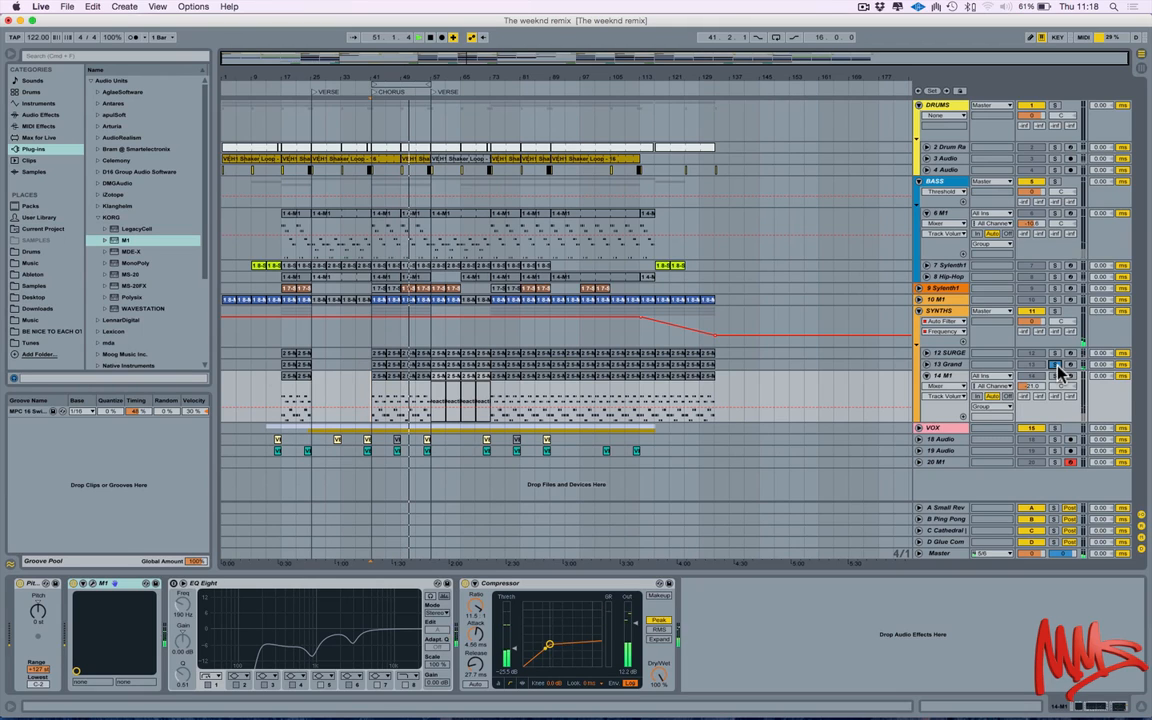
click(955, 366)
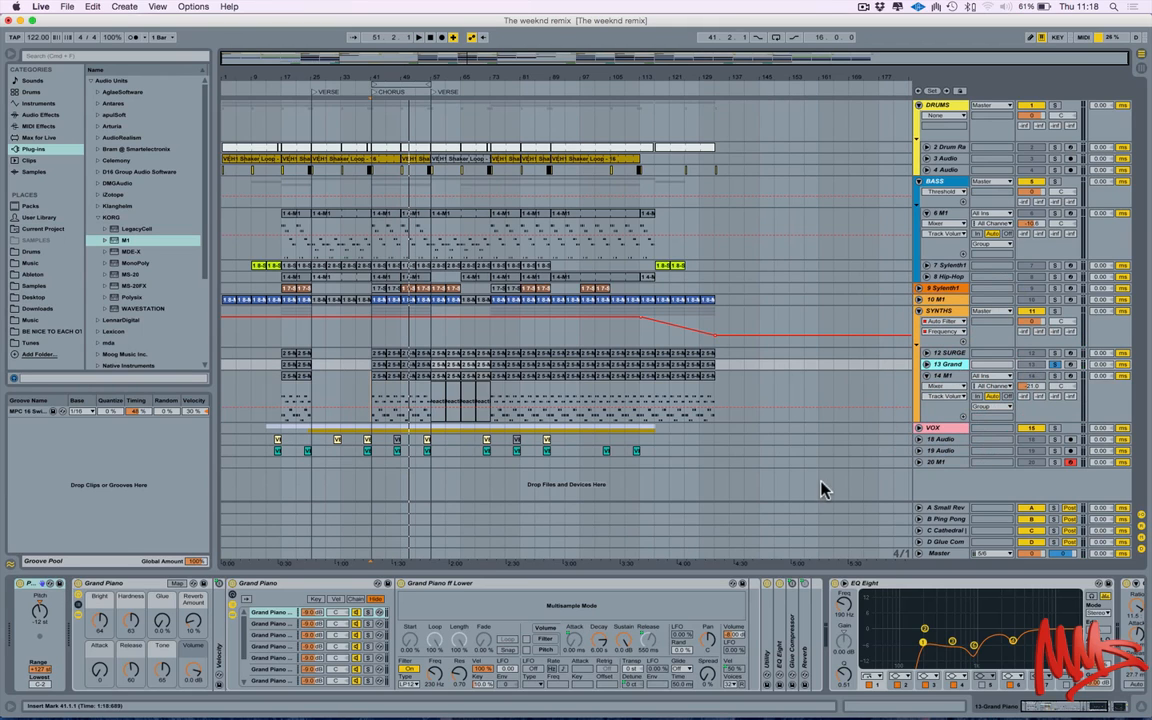
click(120, 583)
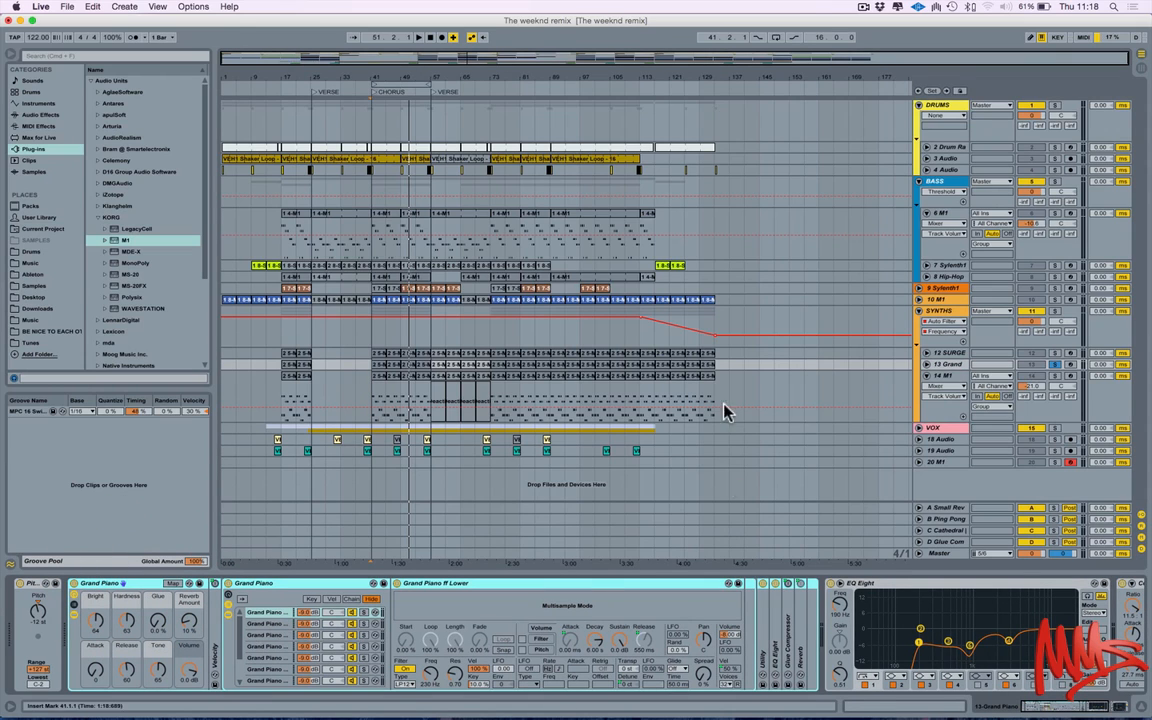
Step: Solo the 14 M1 track again and audition it from bar 41 with its Compressor bypassed
click(944, 376)
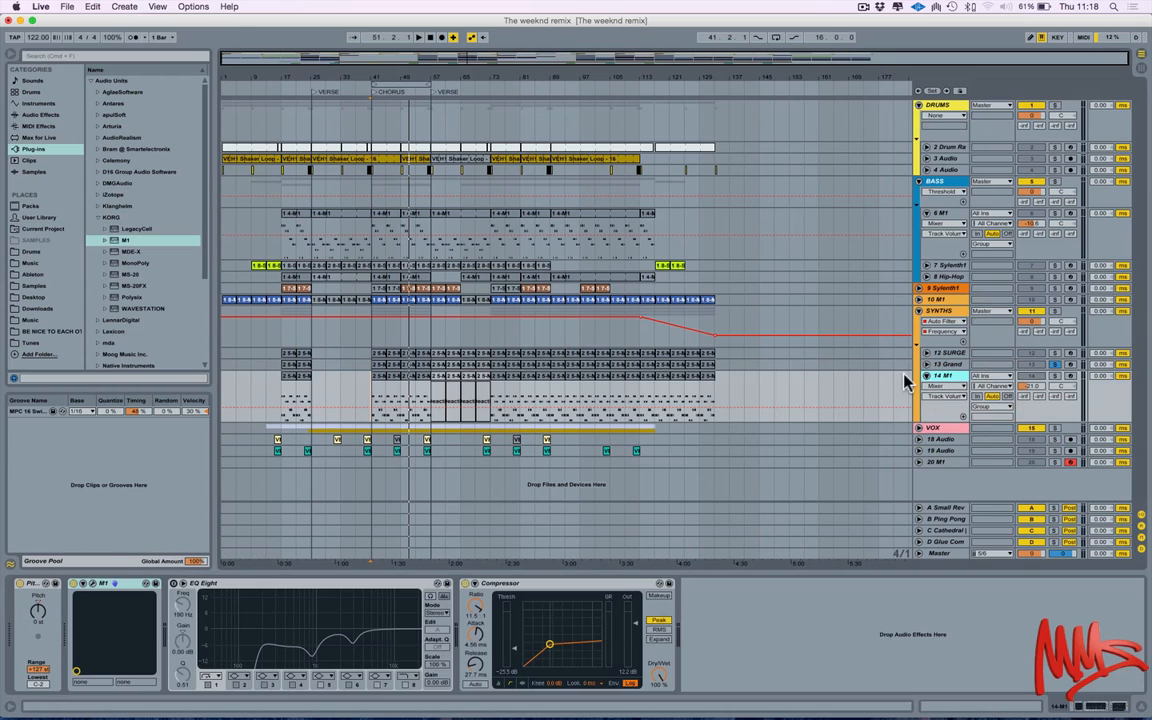
click(1054, 375)
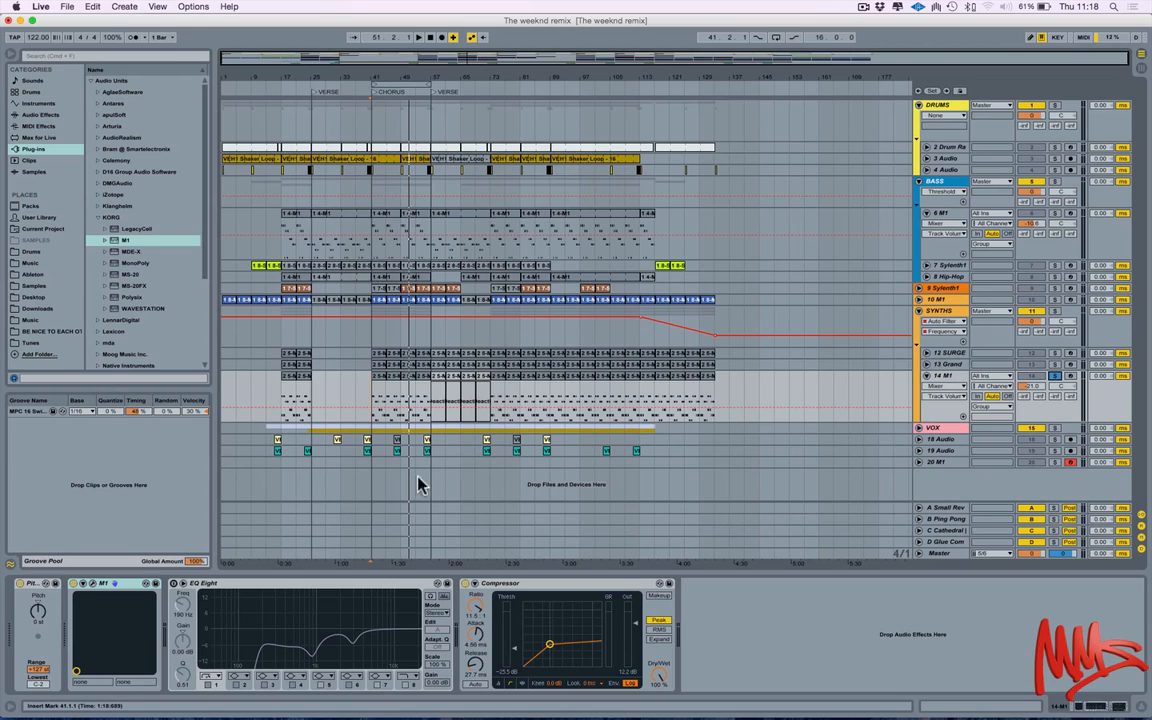
click(552, 586)
click(465, 586)
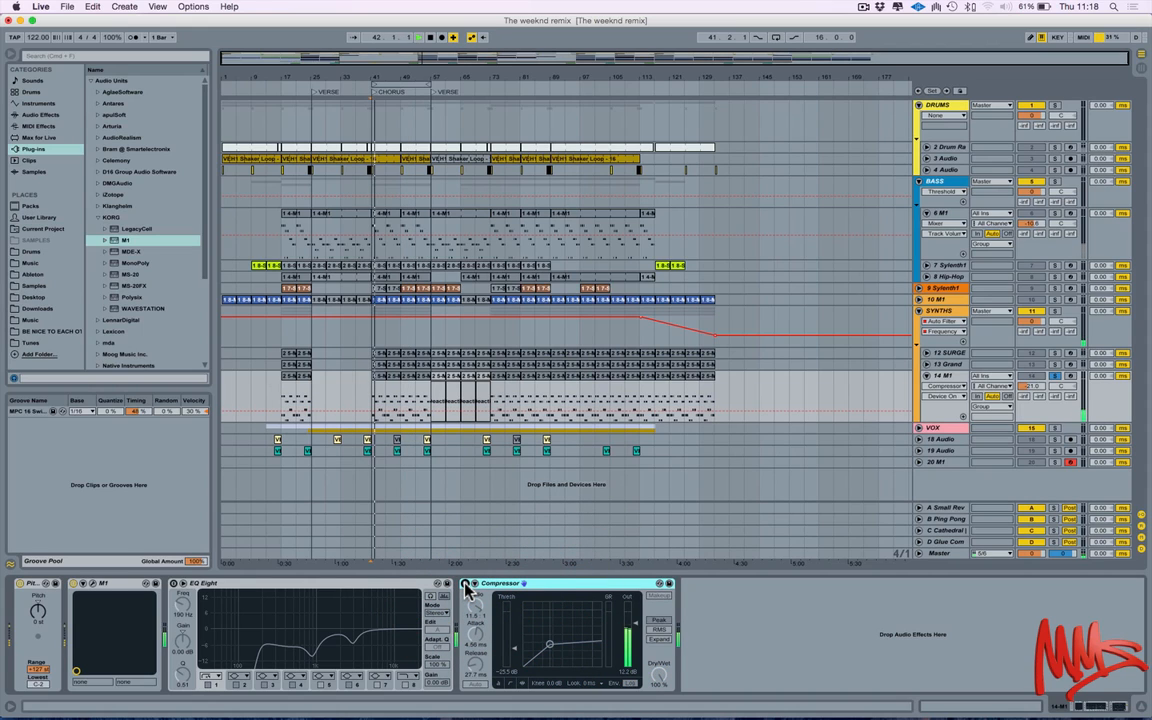
click(465, 586)
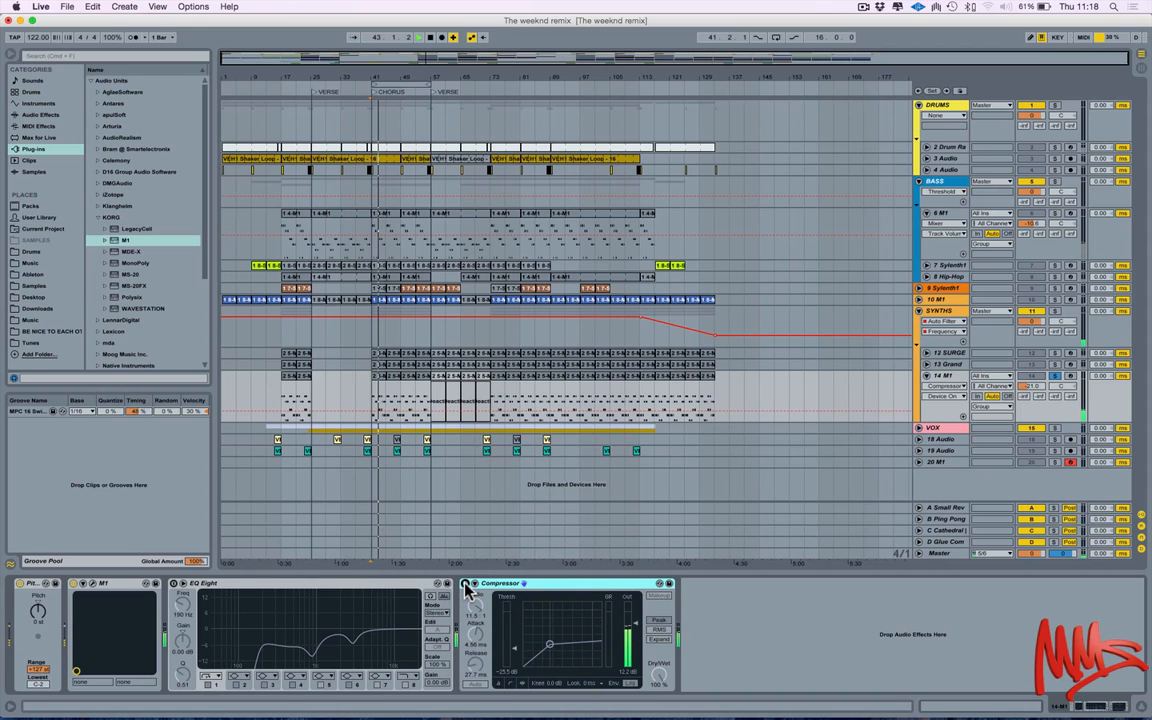
Step: Turn off the sidechain Compressor on the SYNTHS group track
click(958, 304)
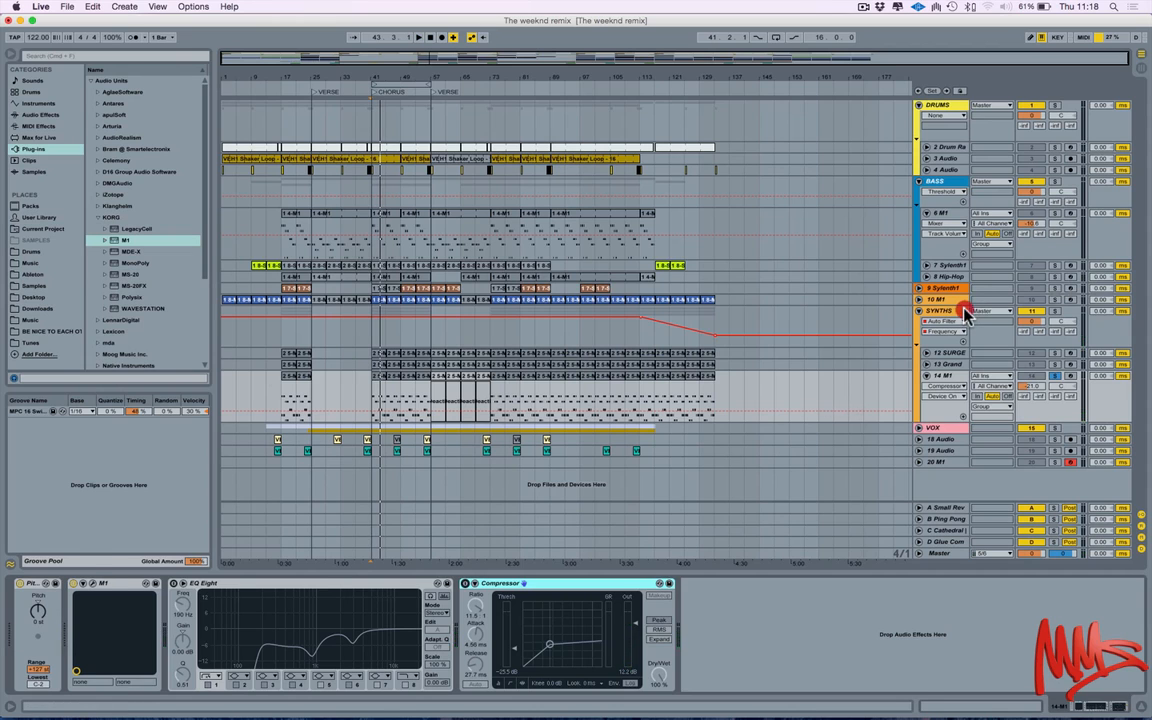
click(27, 588)
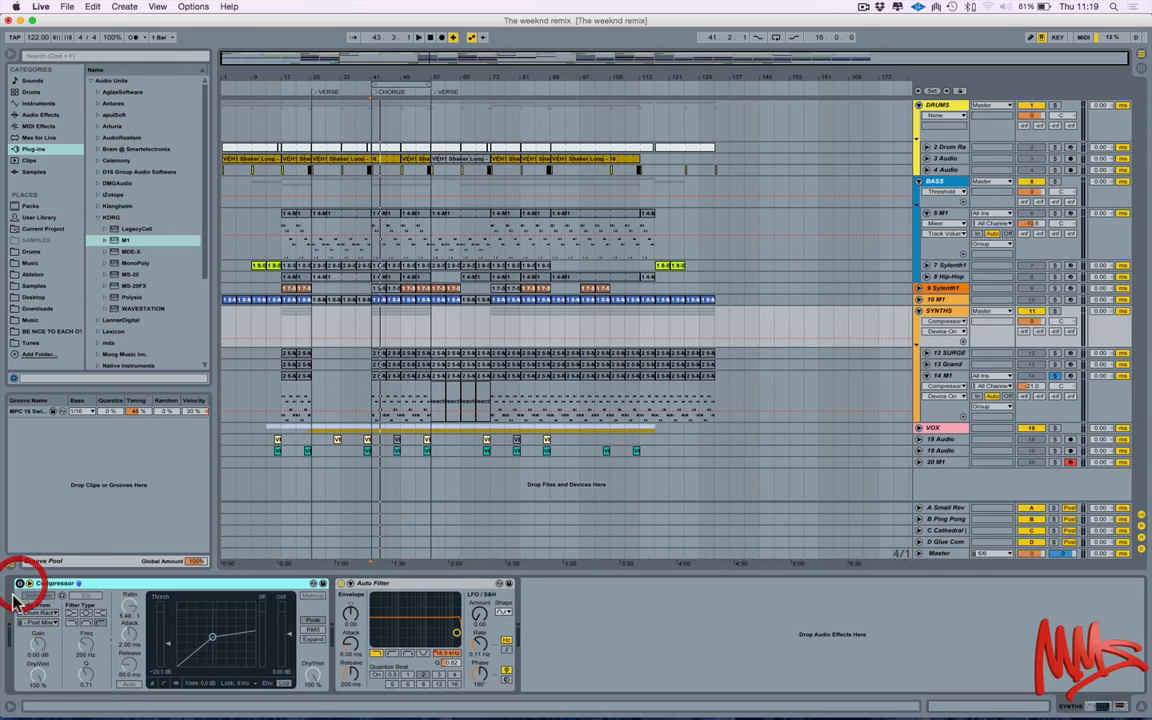
Step: Play the 14 M1 track from bar 41 while toggling its Compressor to compare the sound, leaving the Compressor enabled
click(946, 378)
key(space)
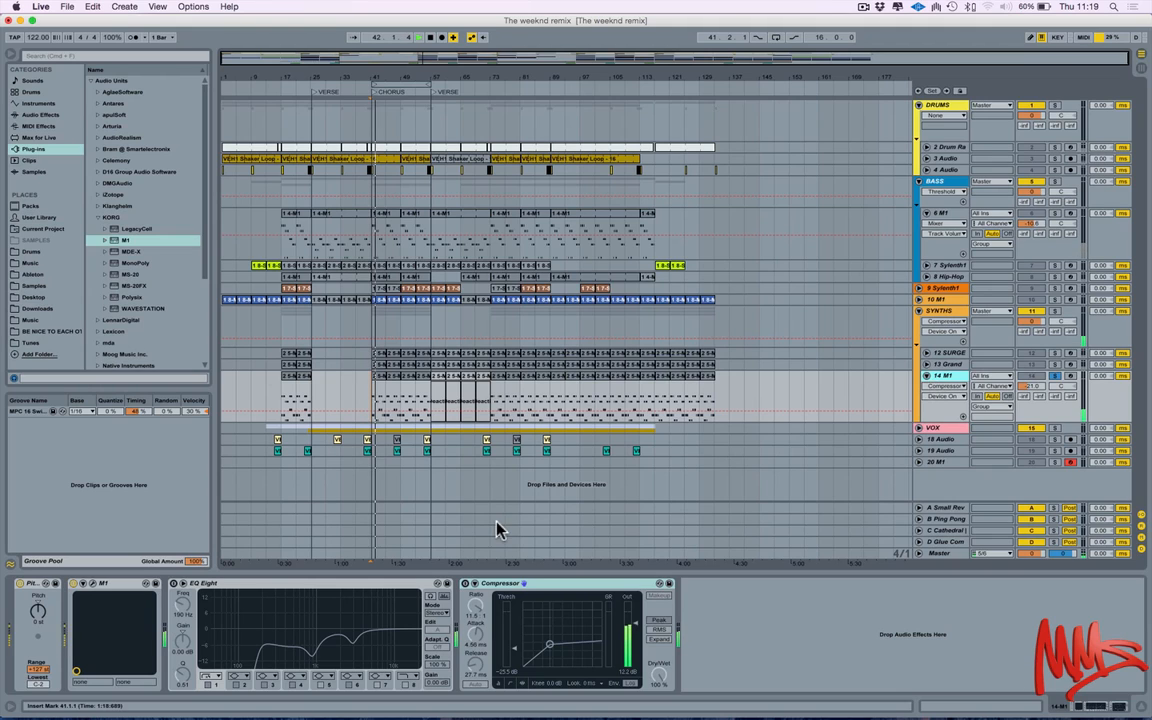
click(464, 584)
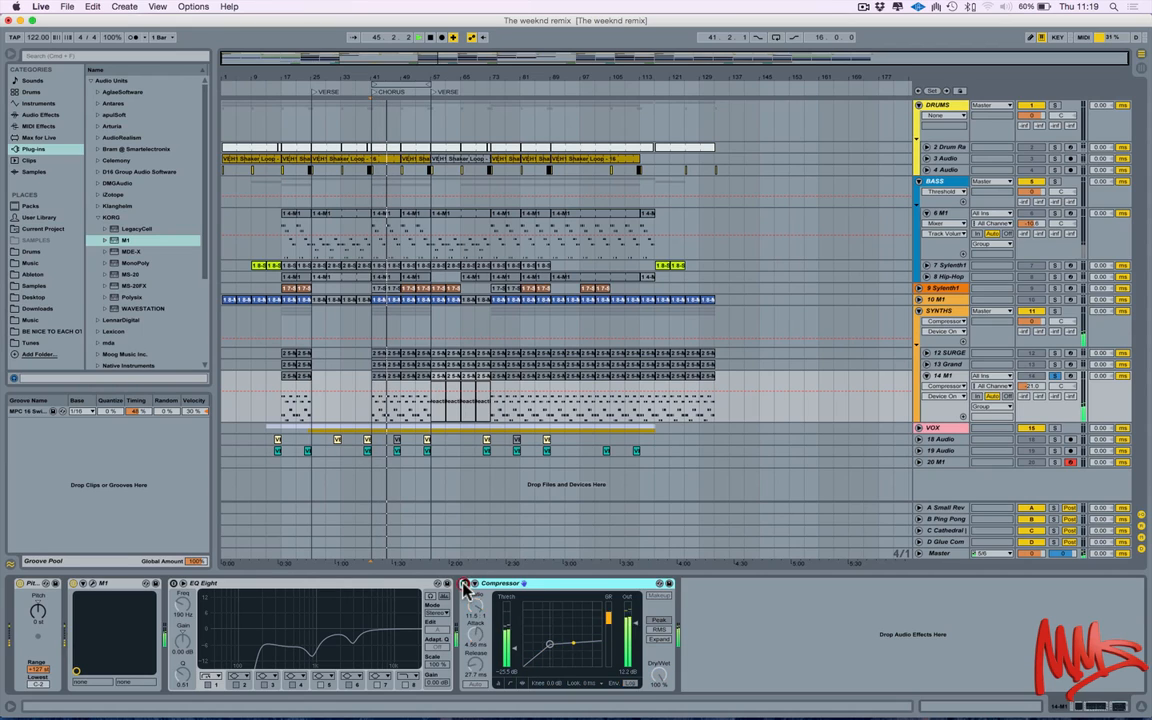
click(464, 584)
click(464, 584)
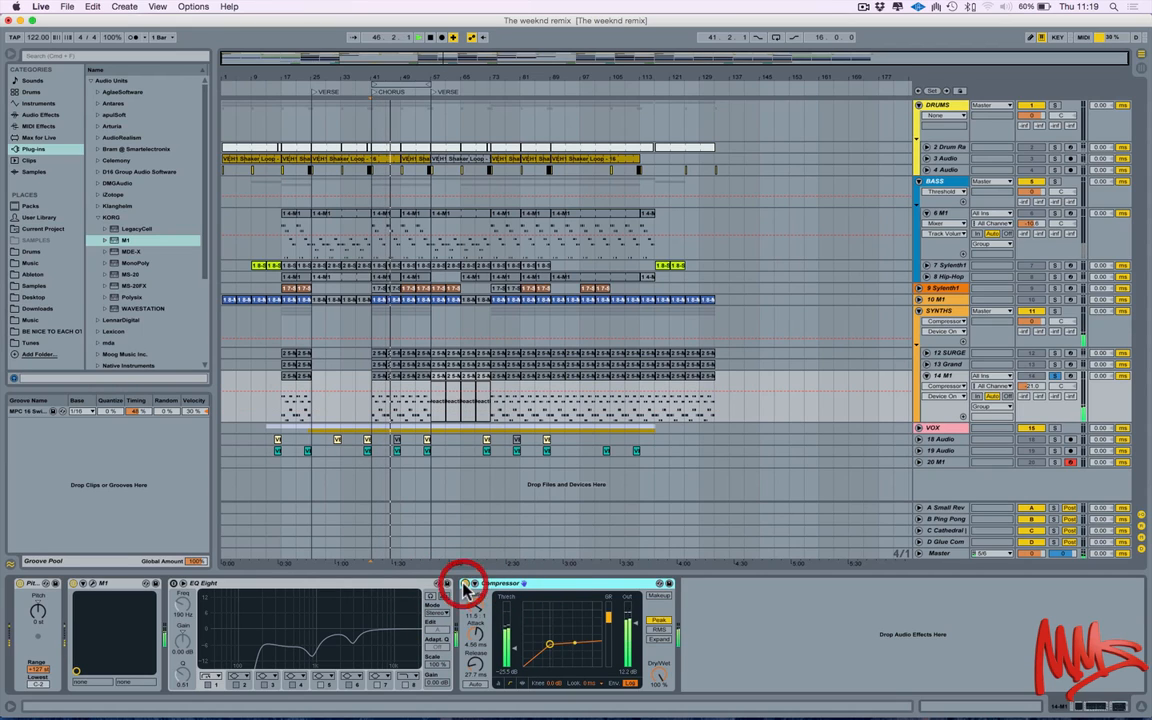
key(space)
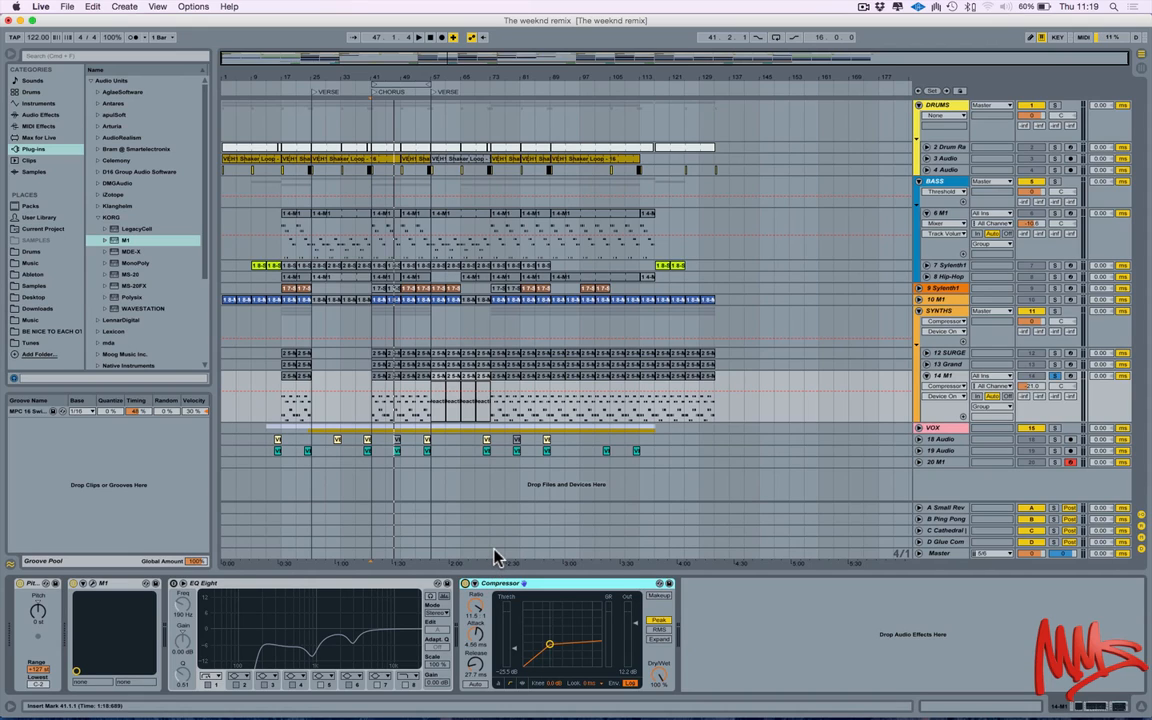
Step: Solo the new 20 M1 track and open its M1 plug-in window over the arrangement
click(945, 218)
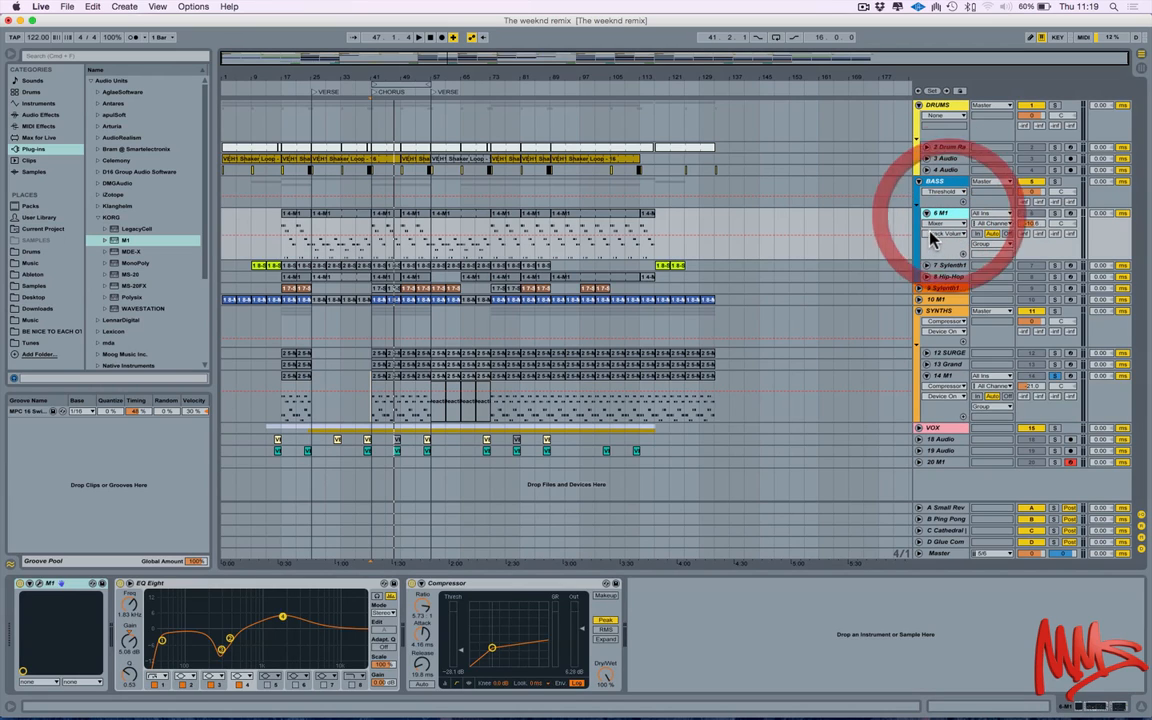
click(950, 463)
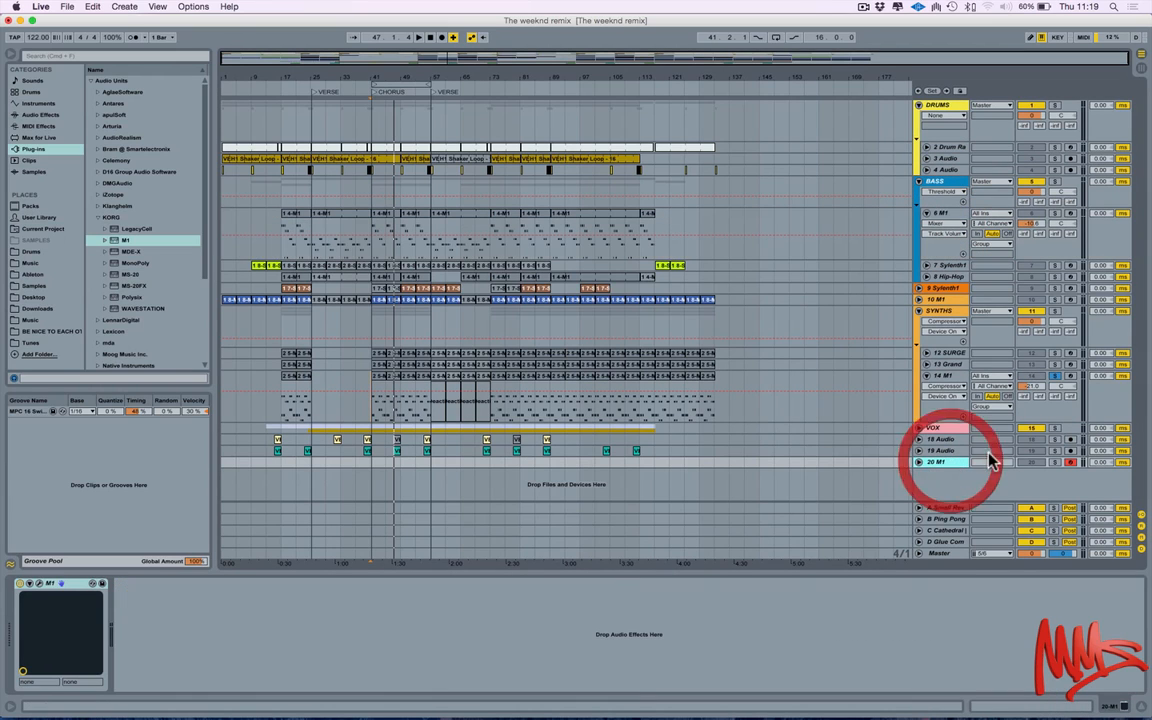
click(1054, 462)
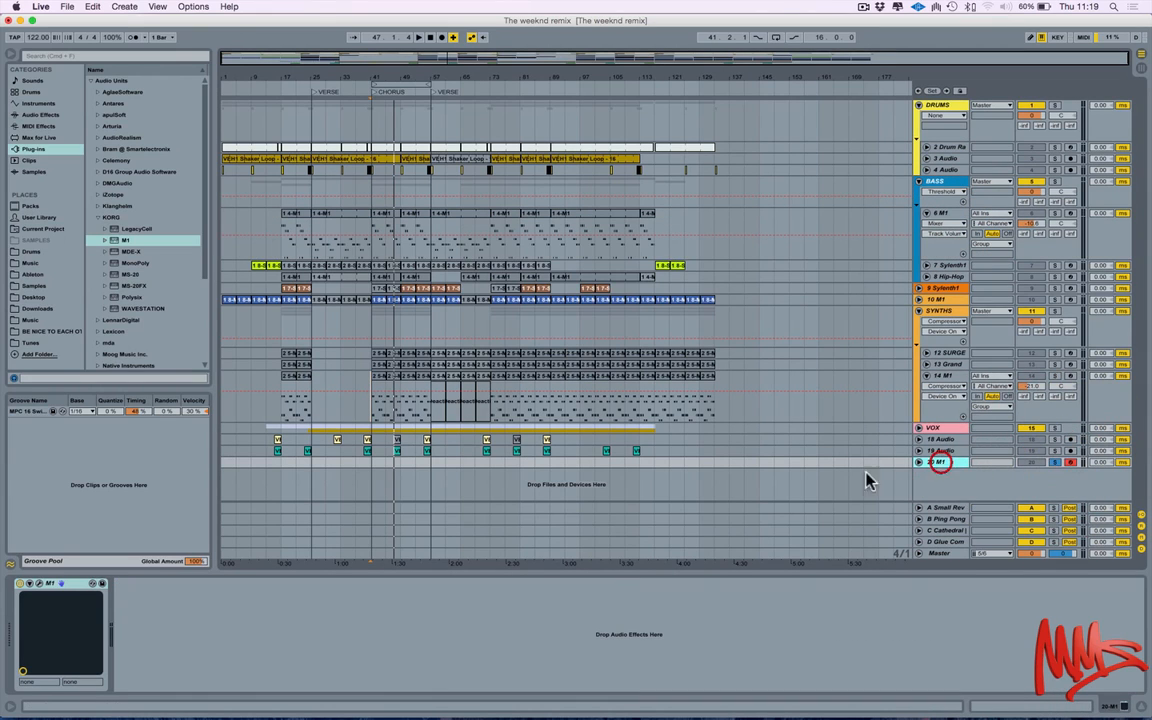
click(48, 584)
drag(572, 277, 405, 258)
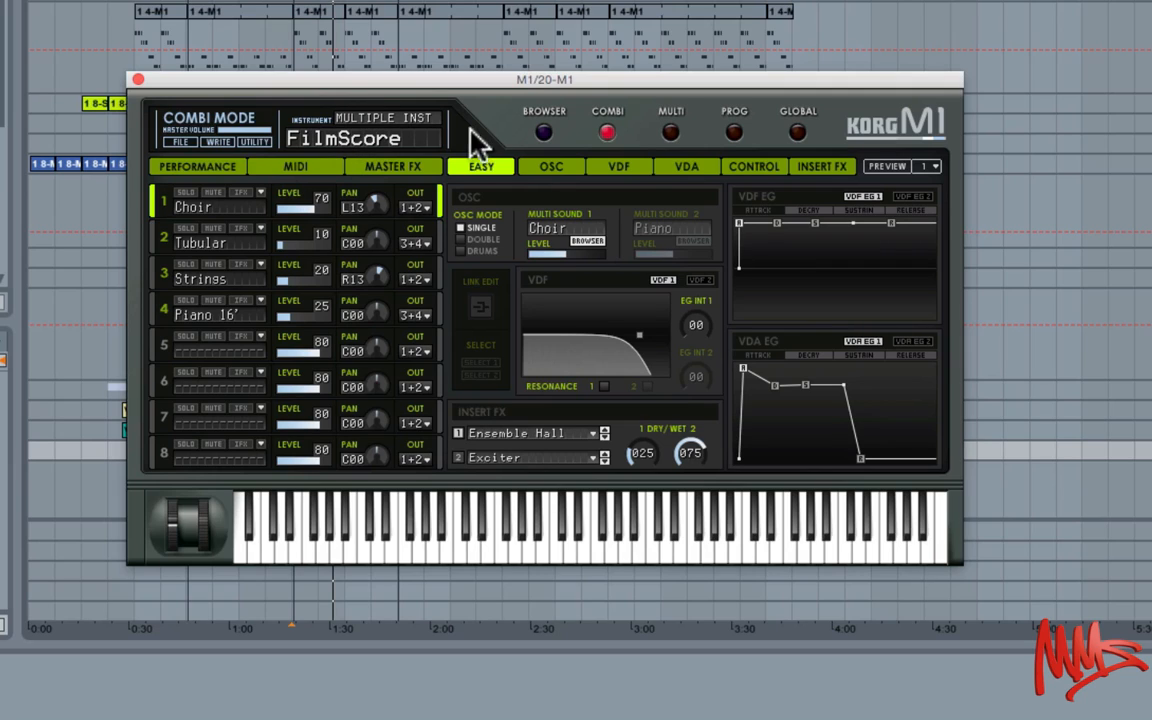
Step: Open the M1's preset browser and filter the combis by the PIANO instrument category
click(544, 133)
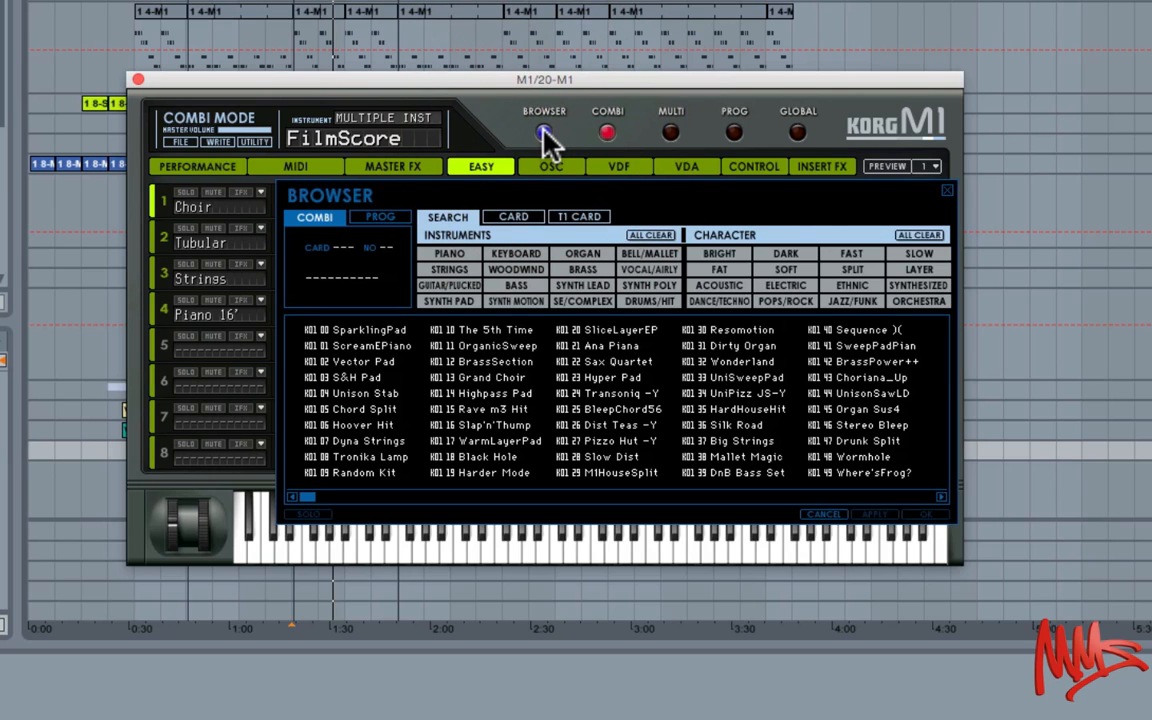
click(446, 254)
click(446, 254)
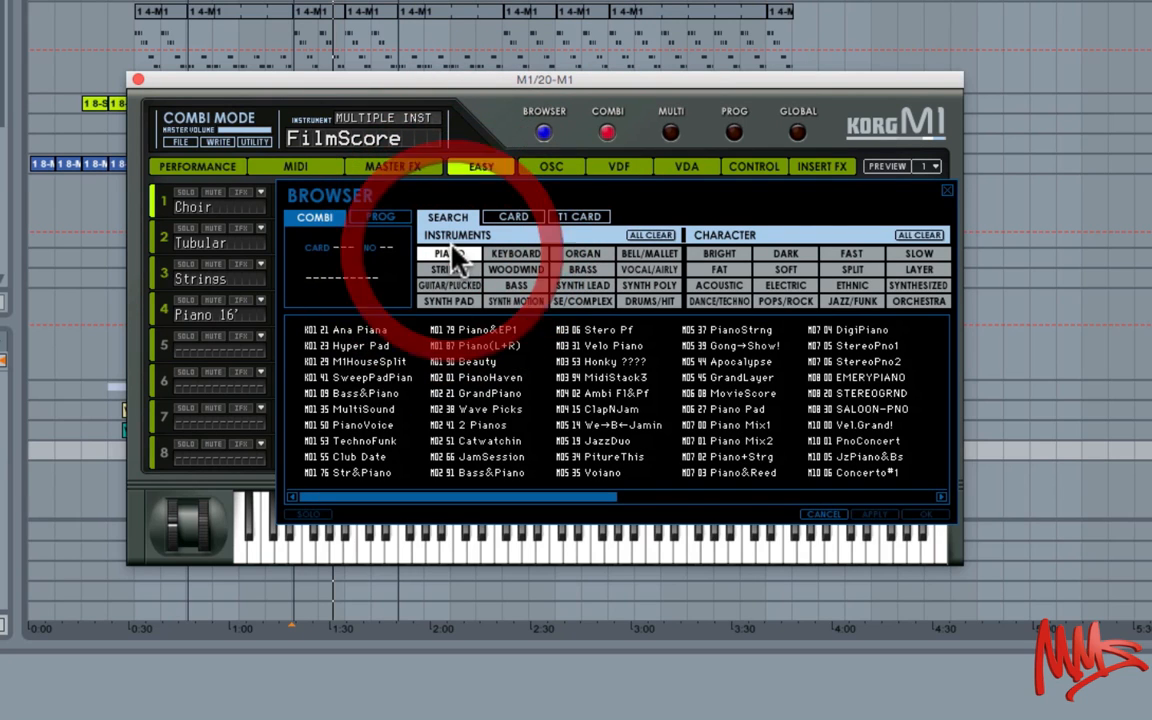
Step: Load the M1HouseSplit combi from the piano-filtered preset browser, reopening the browser once to pick the same combi again
double_click(364, 362)
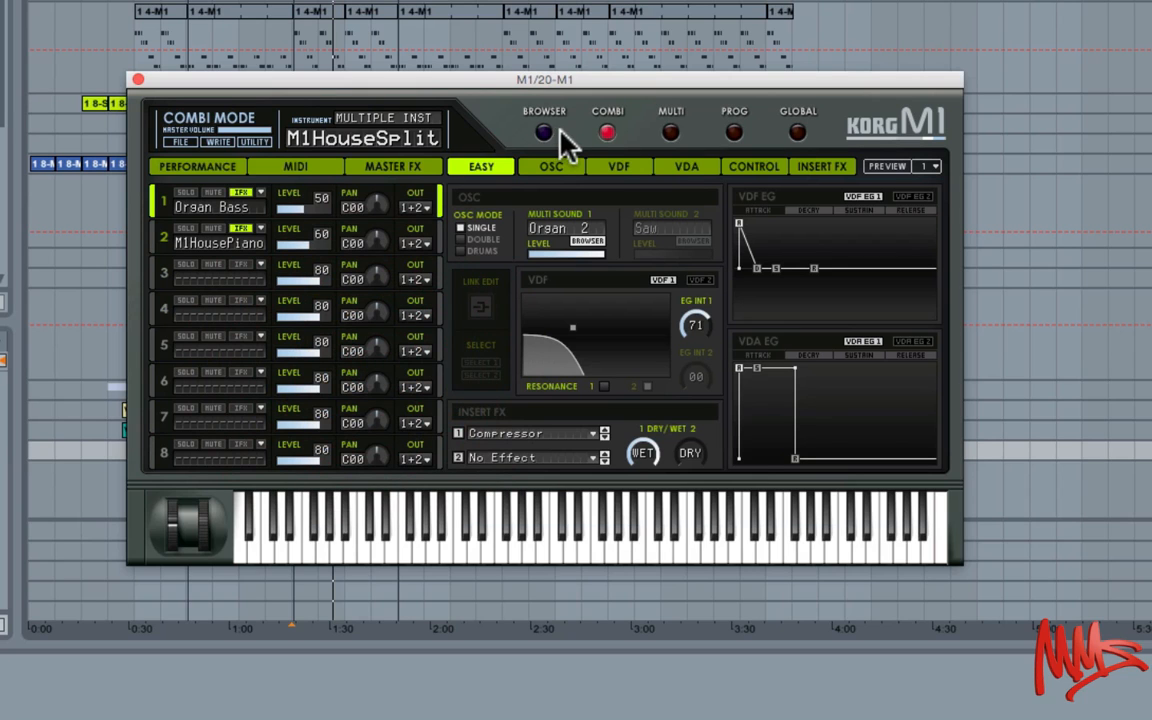
click(543, 132)
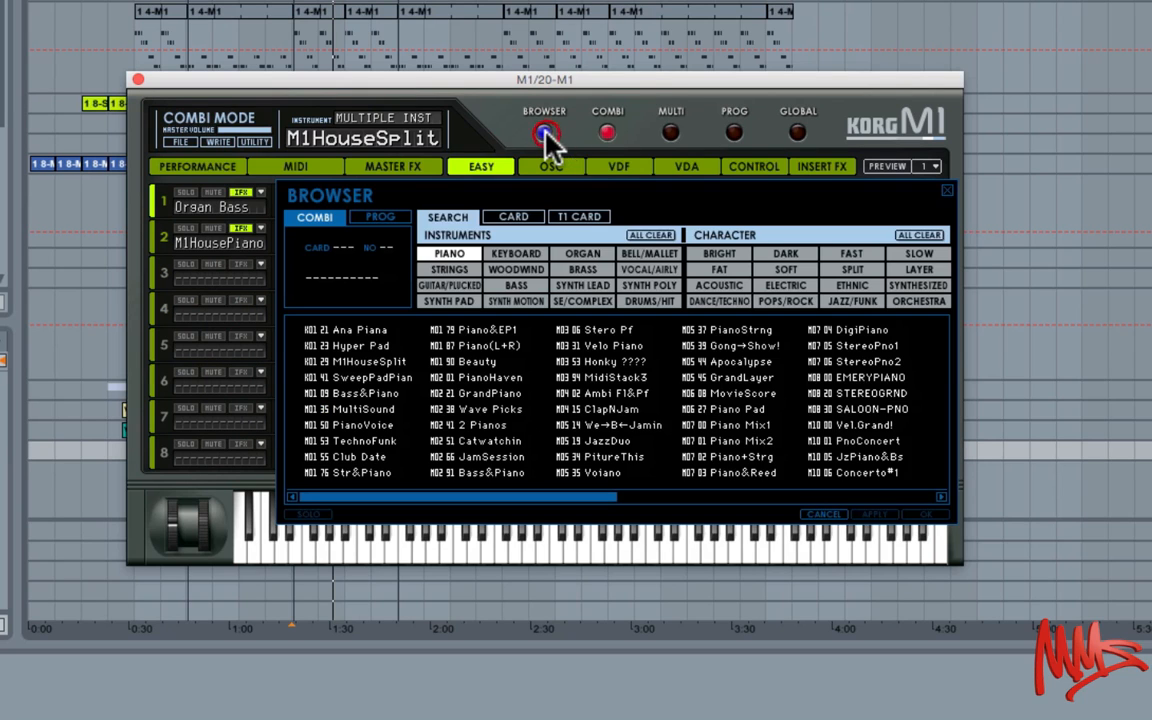
double_click(355, 364)
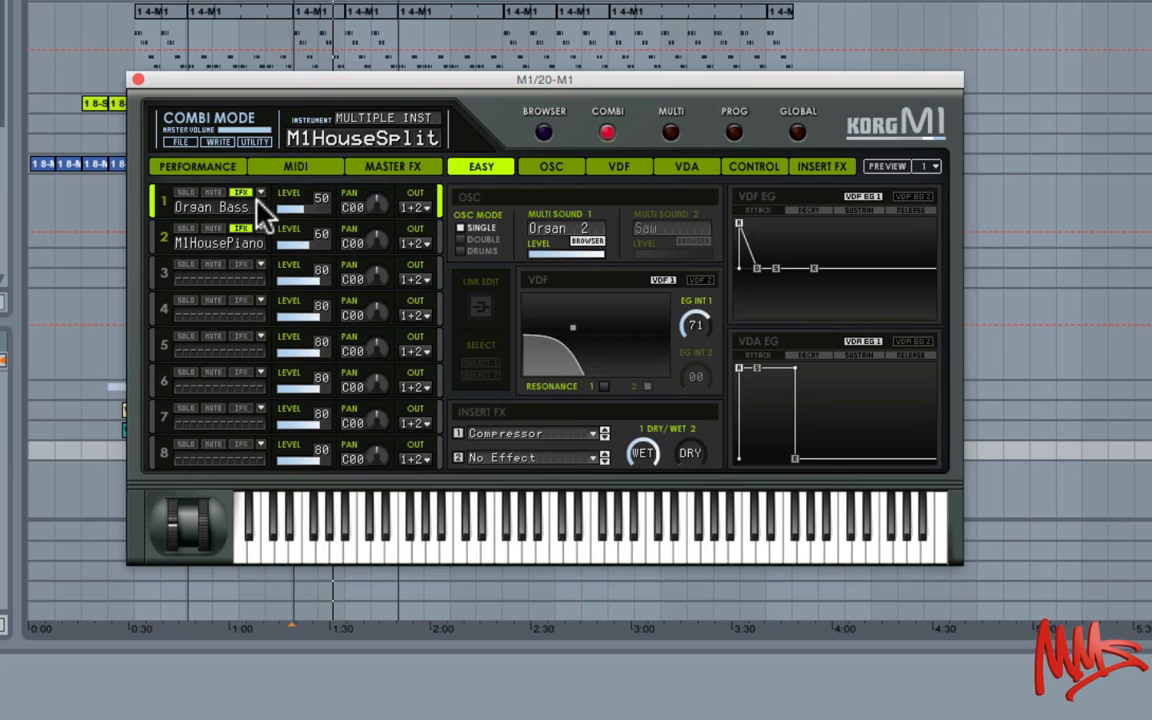
Step: Try Organ Bass across the full key zone, and settle on M1HousePiano covering C-1 to G9 with Organ Bass reduced to C-1 only
click(326, 166)
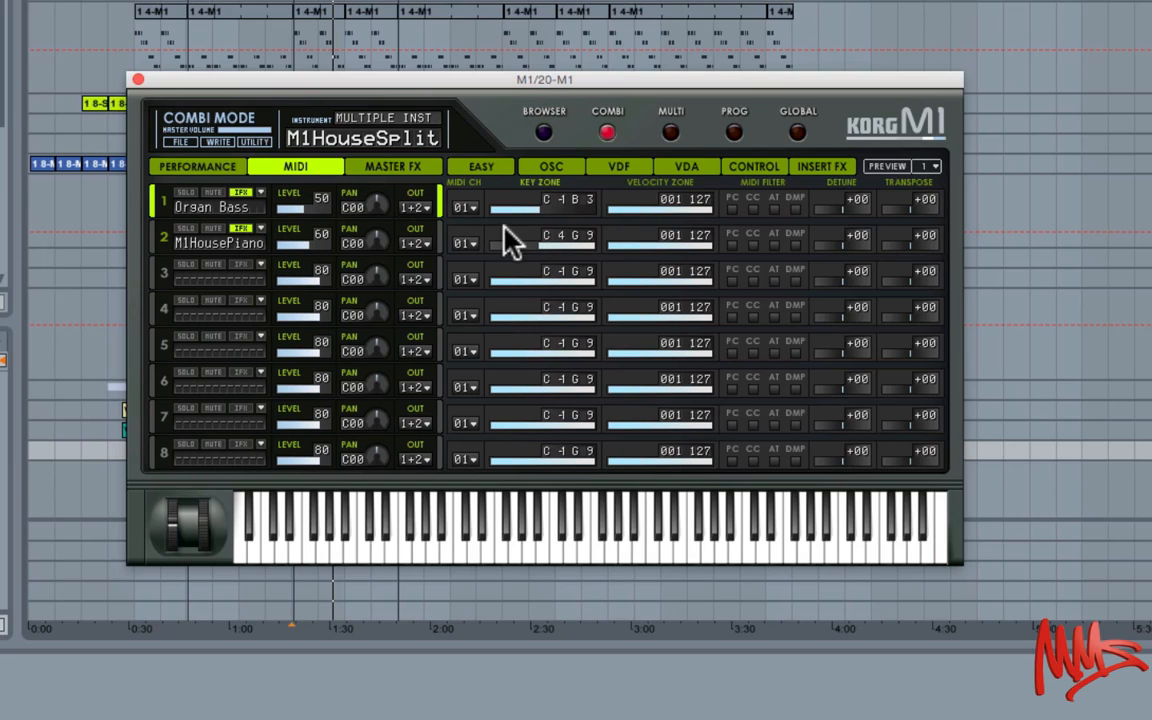
drag(542, 243, 648, 244)
drag(540, 211, 673, 205)
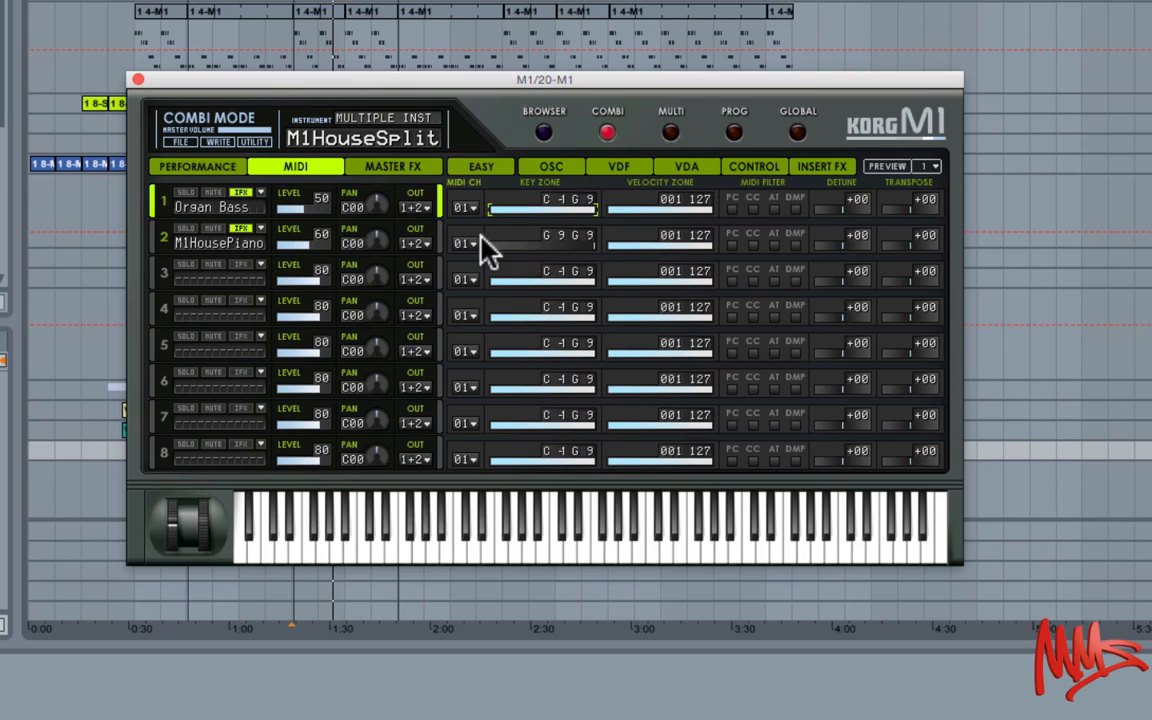
drag(591, 240, 416, 240)
drag(592, 210, 445, 231)
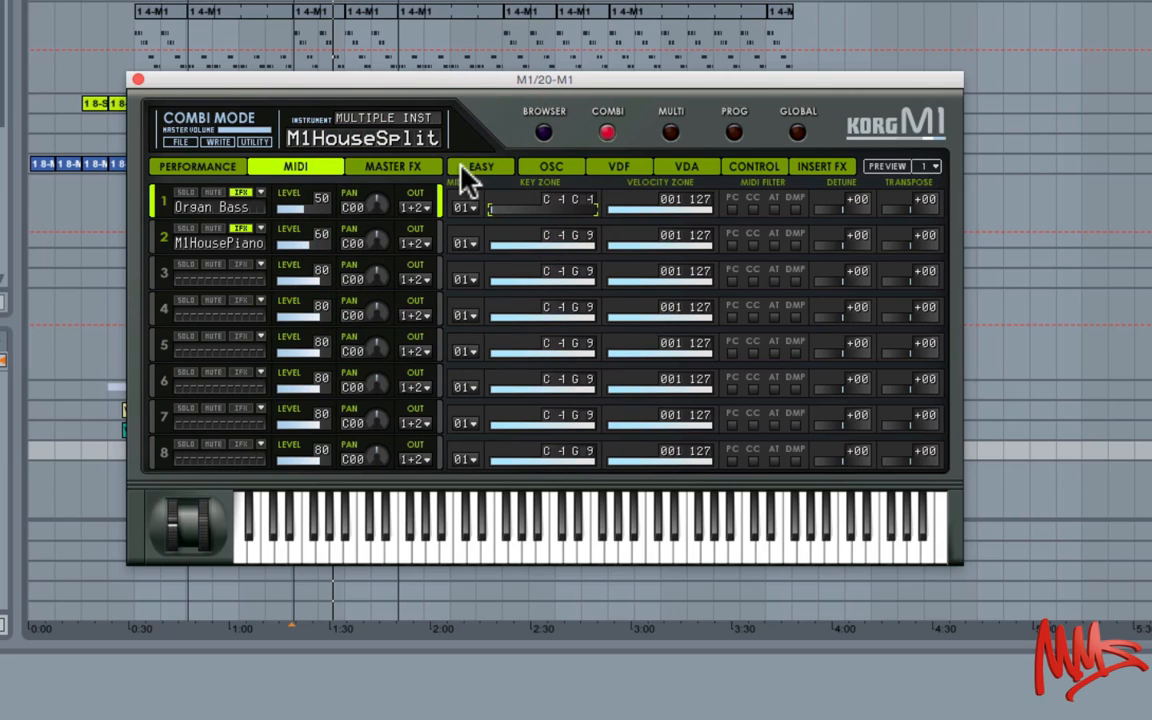
Step: Adjust the combi's Hall reverb in master FX 2 to a reverb time of 1.6 sec and a dry/wet of 008
click(394, 168)
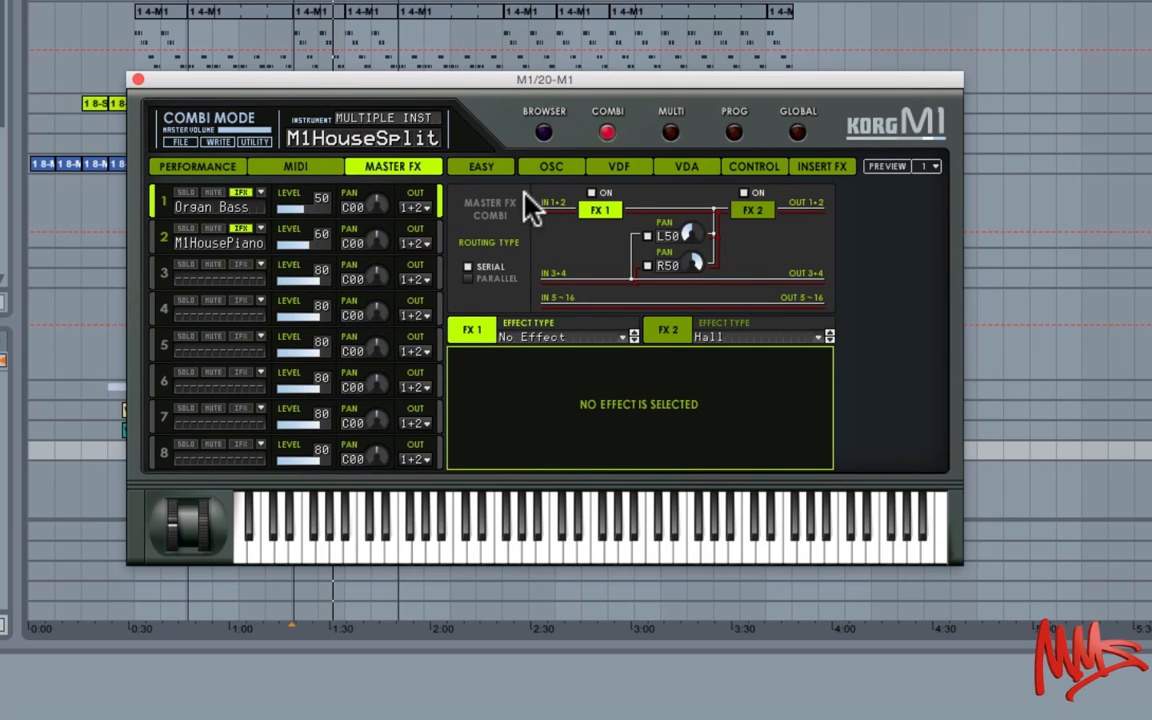
click(676, 328)
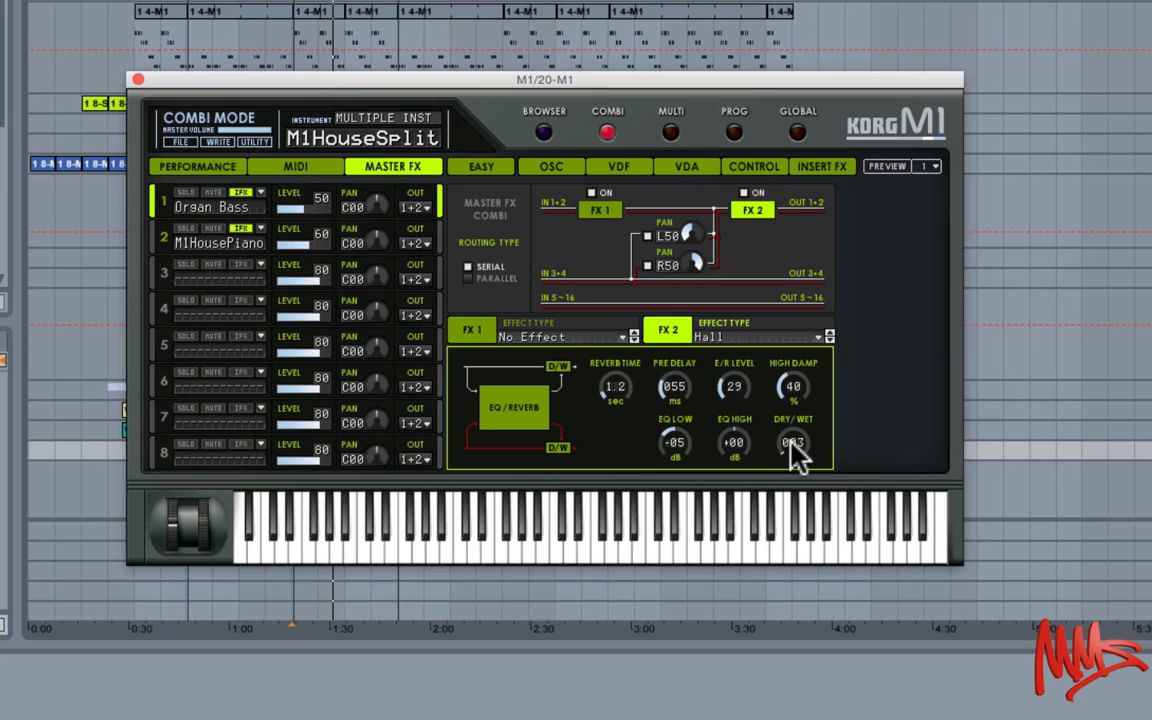
mouse_move(793, 452)
mouse_down()
mouse_move(808, 428)
mouse_move(812, 438)
mouse_up()
click(613, 385)
drag(793, 465, 785, 473)
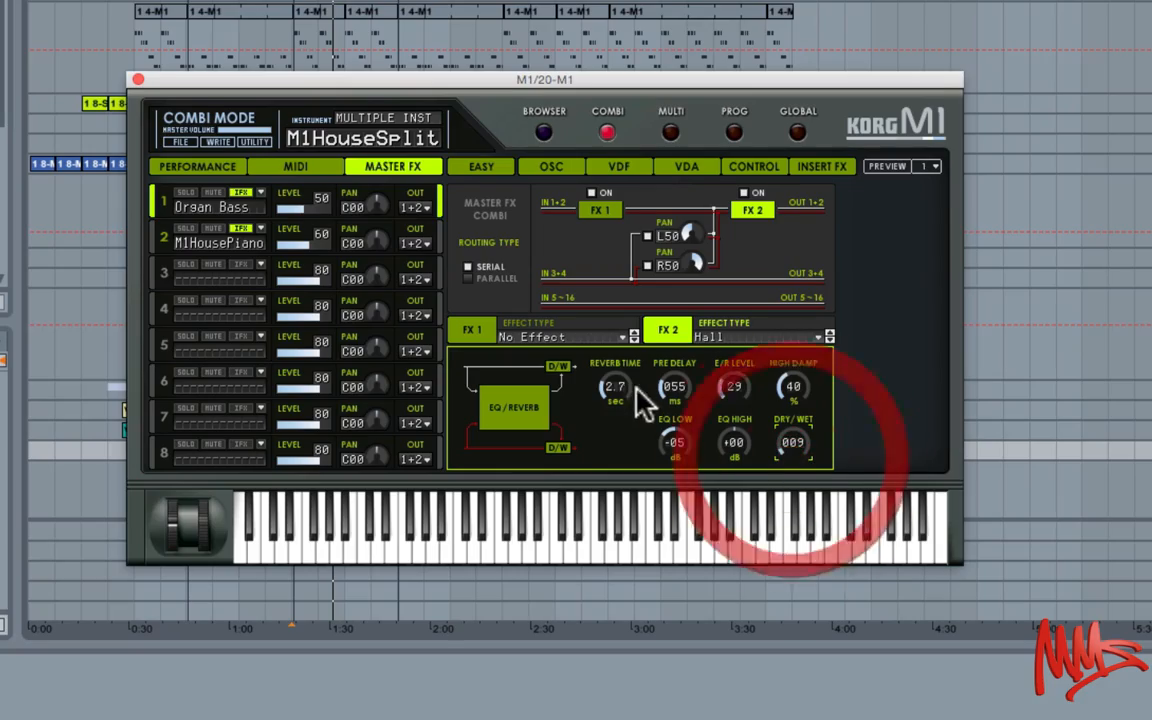
drag(614, 390, 620, 415)
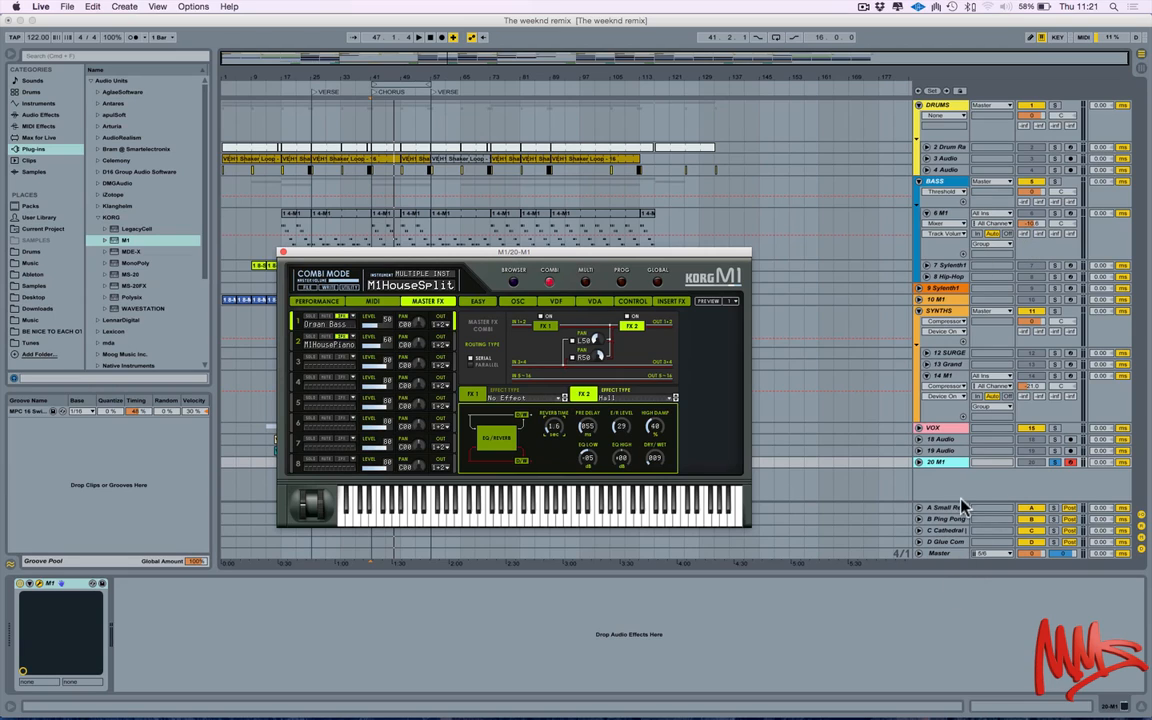
click(657, 461)
Step: Clear the M1 plug-in window away from the arrangement and unsolo the 20 M1 track
click(497, 252)
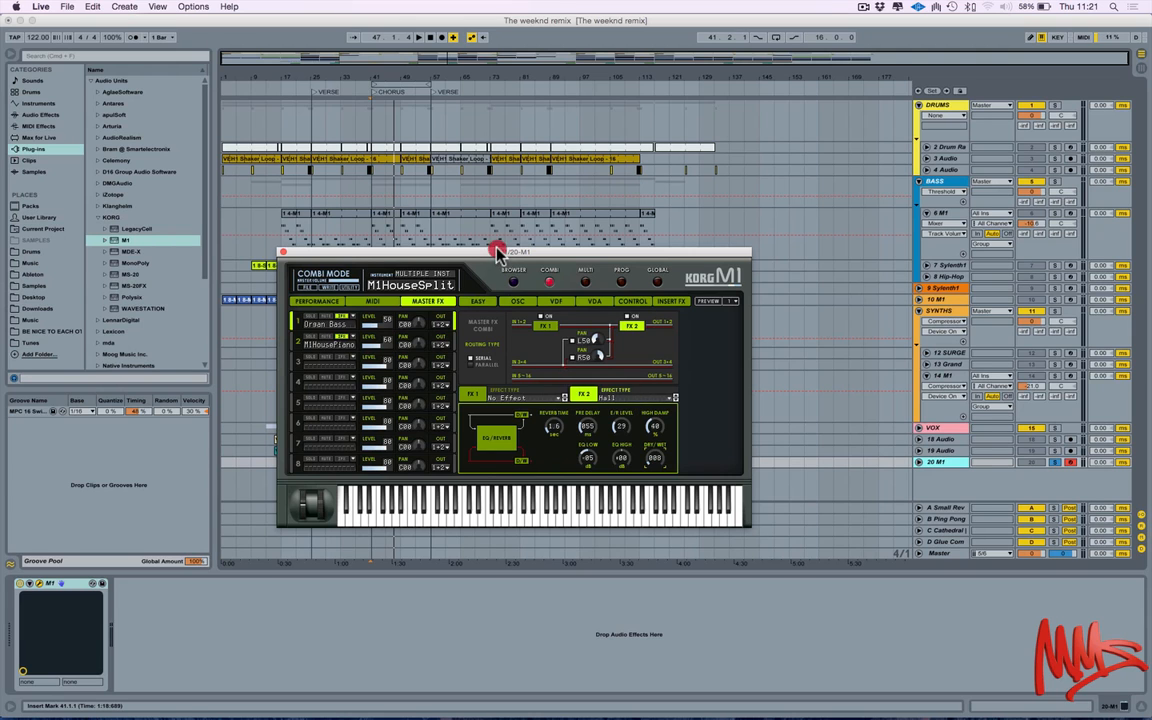
drag(497, 252, 810, 388)
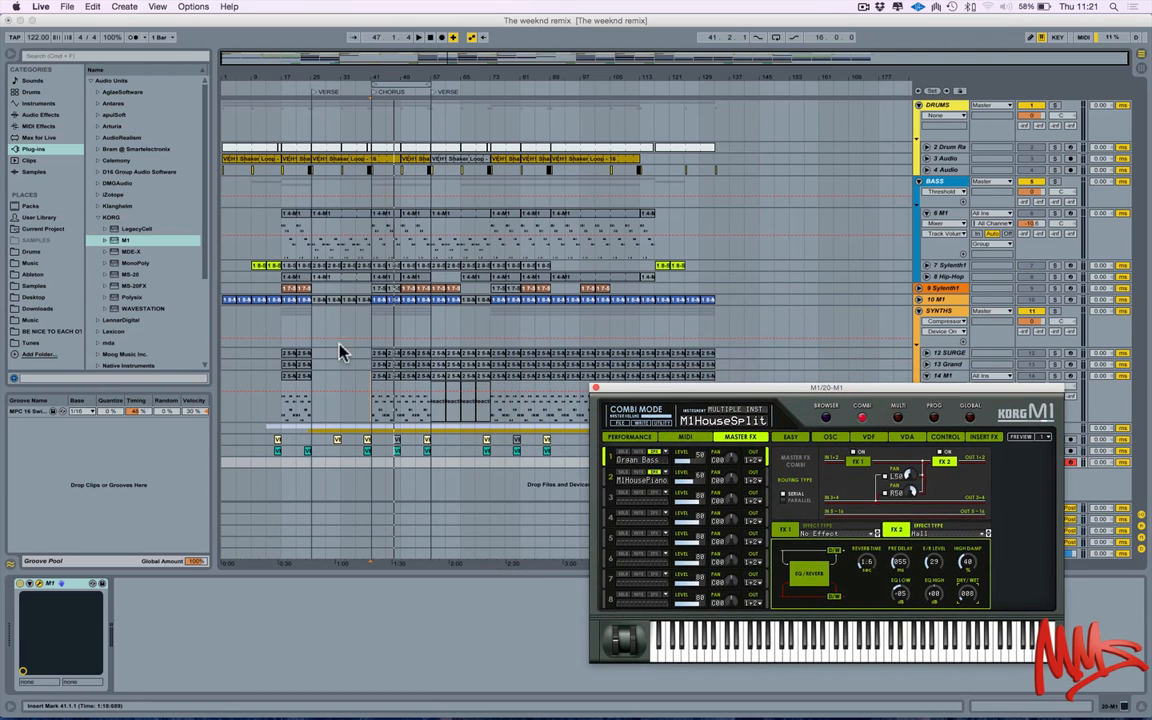
drag(697, 388, 361, 228)
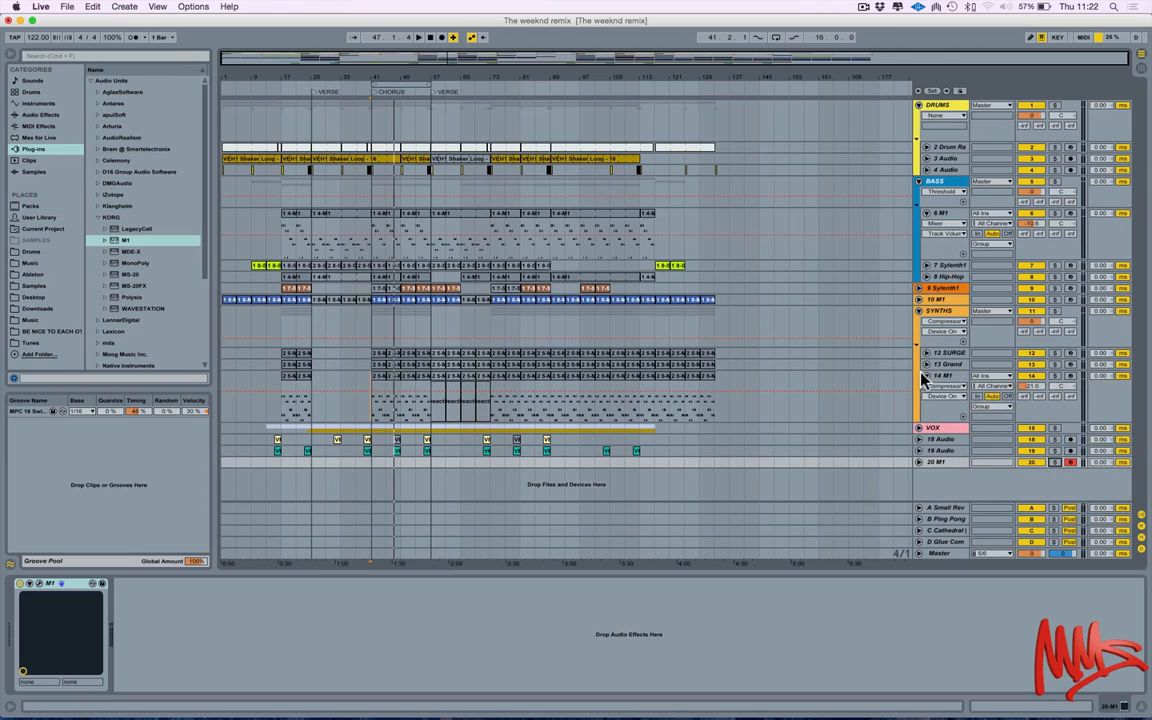
Step: While playing the soloed 14 M1 track from bar 41, enable its EQ Eight and lower band 1 to about 114 Hz
click(950, 376)
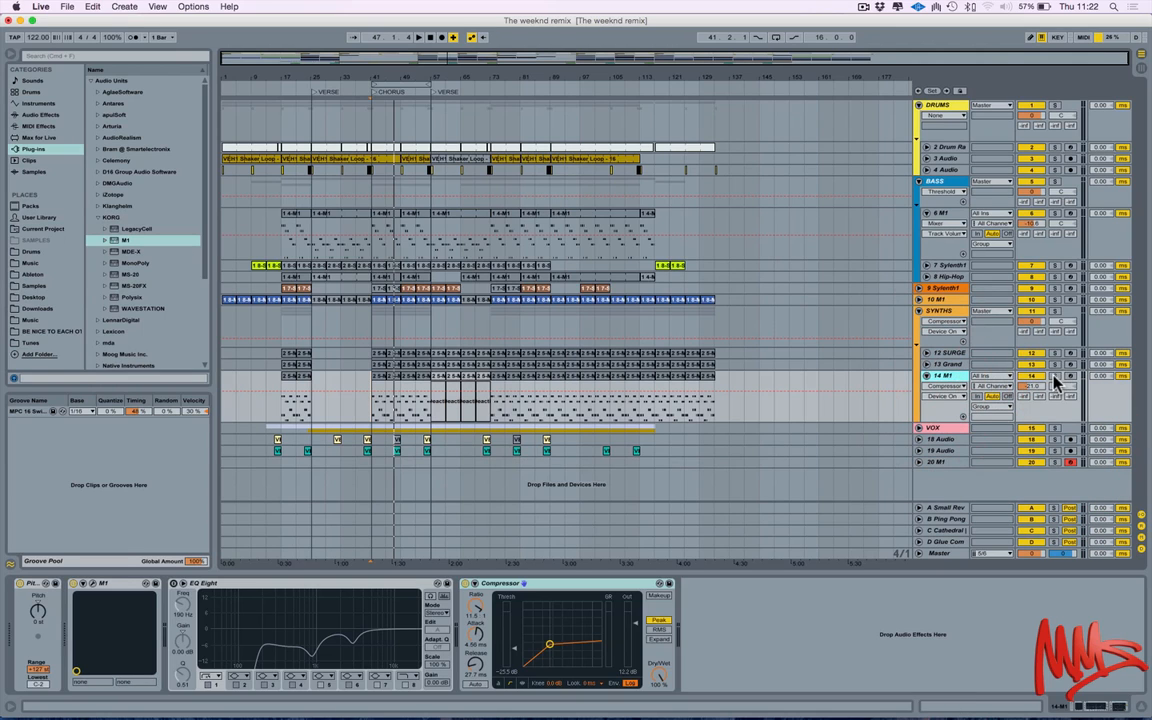
click(1054, 376)
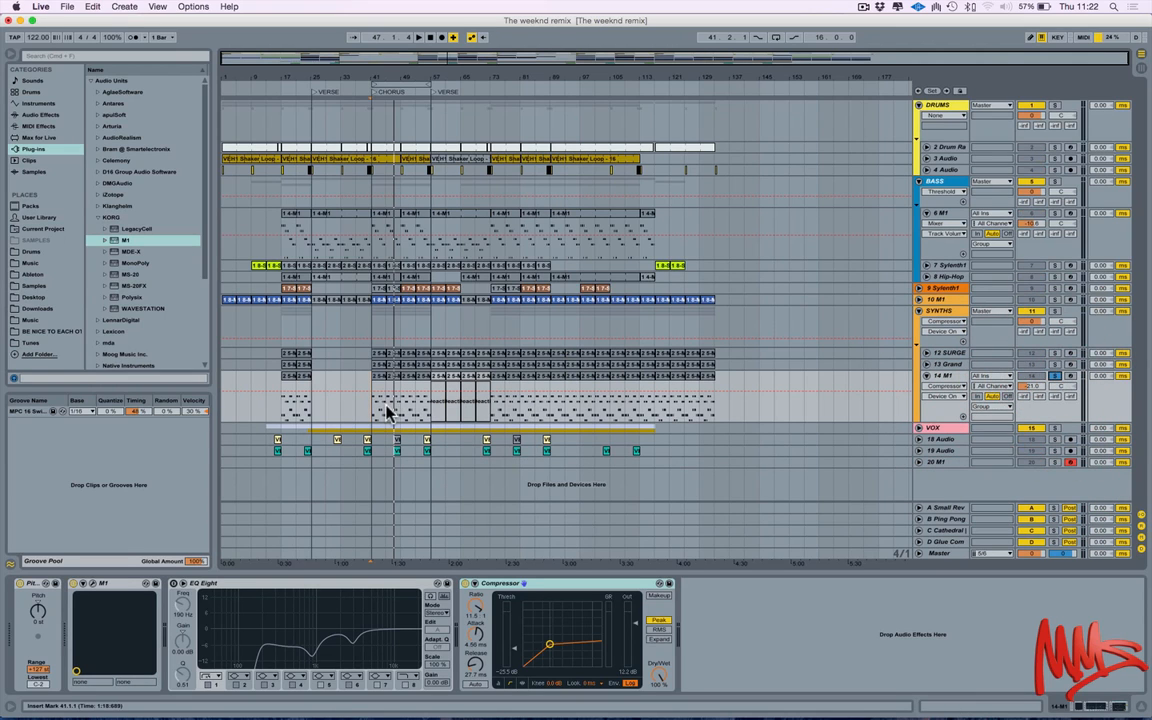
key(space)
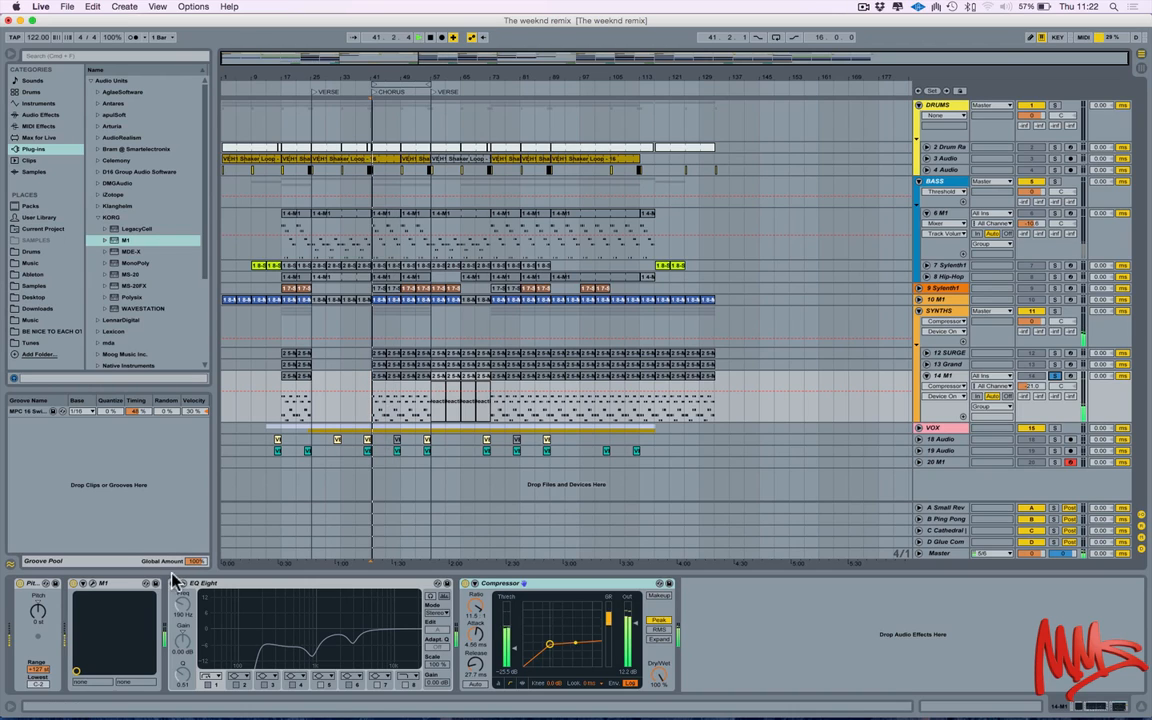
click(176, 582)
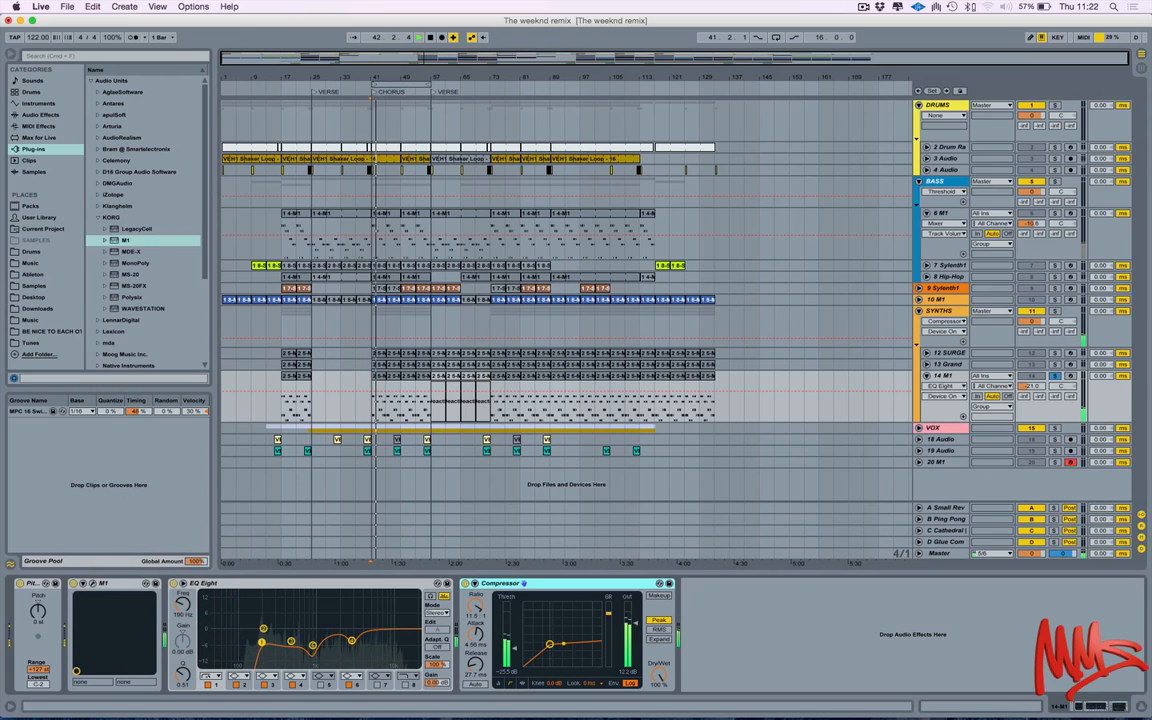
drag(262, 642, 245, 638)
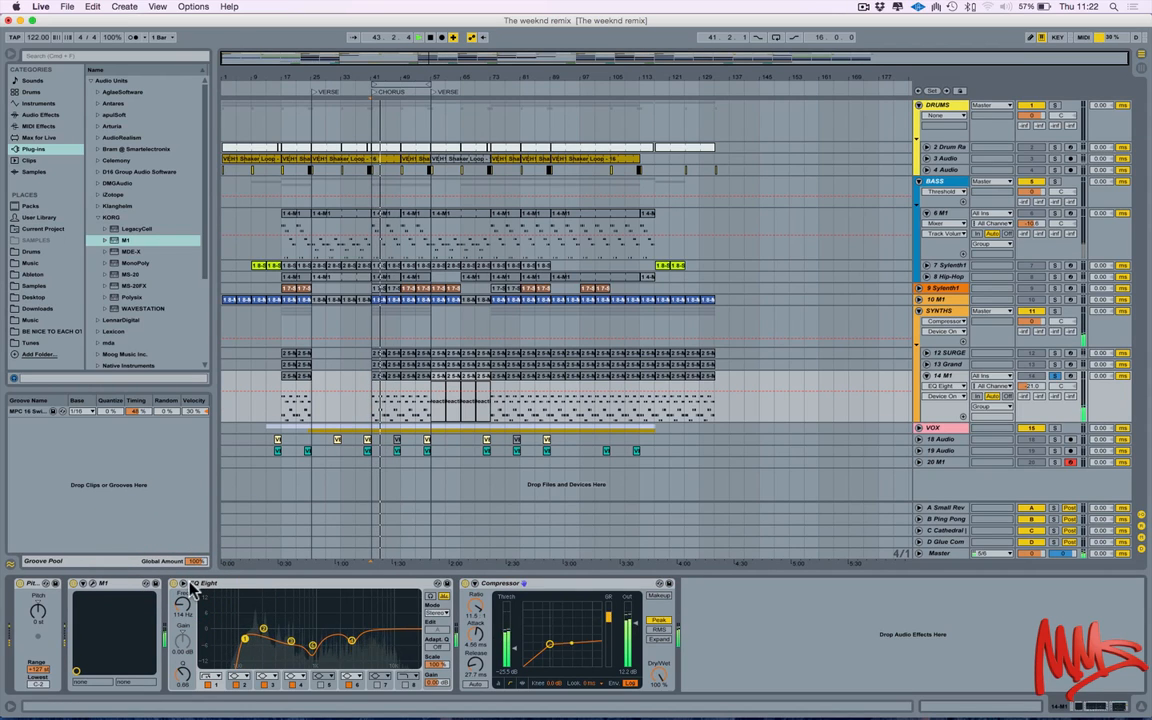
key(space)
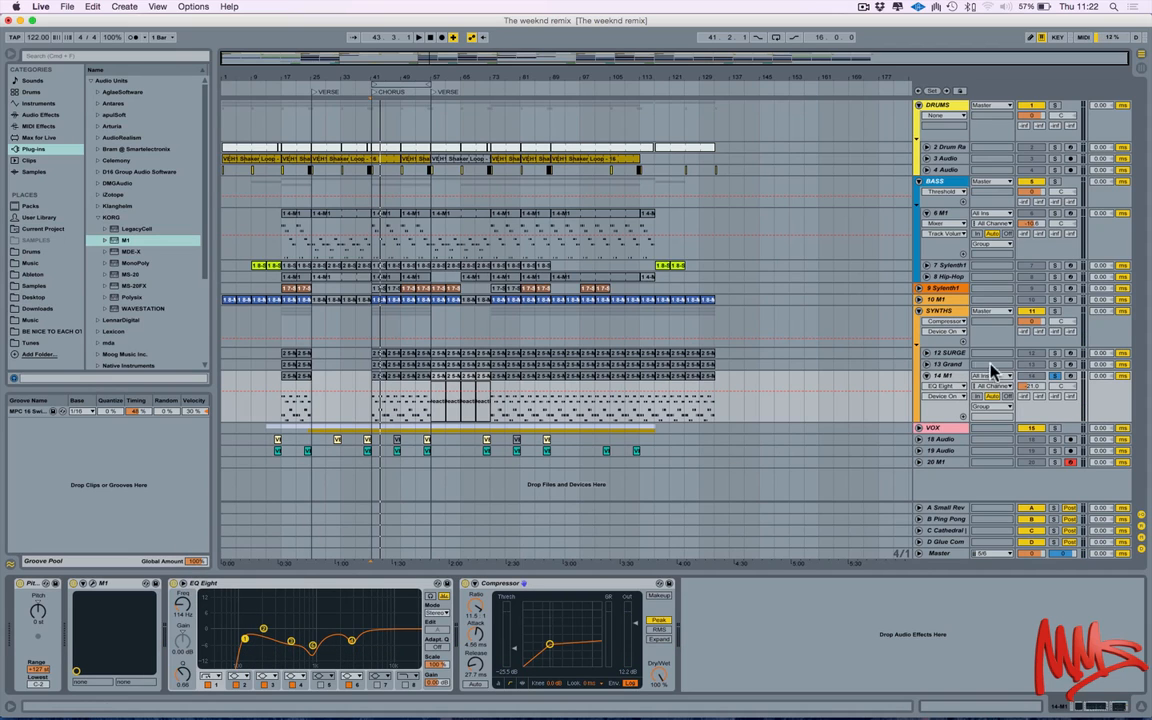
Step: Unfold the 13 Grand track and play it soloed with 14 M1, toggling the Grand's solo to compare and leaving it on
click(932, 366)
click(926, 364)
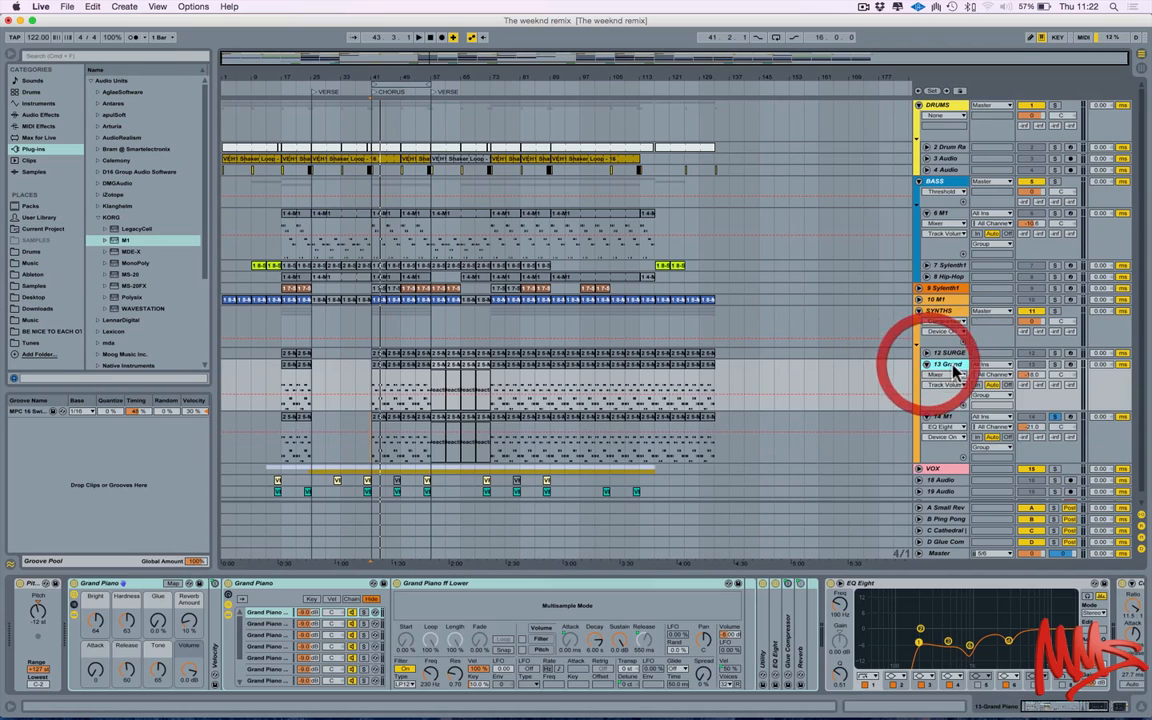
click(1053, 366)
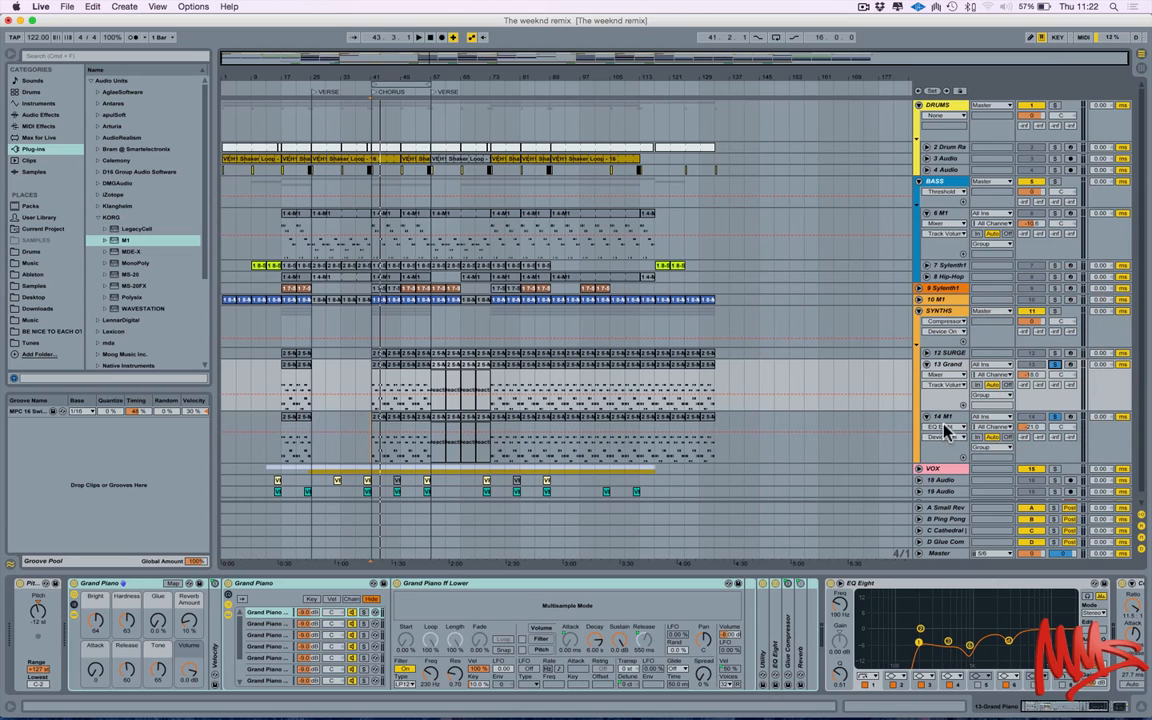
key(space)
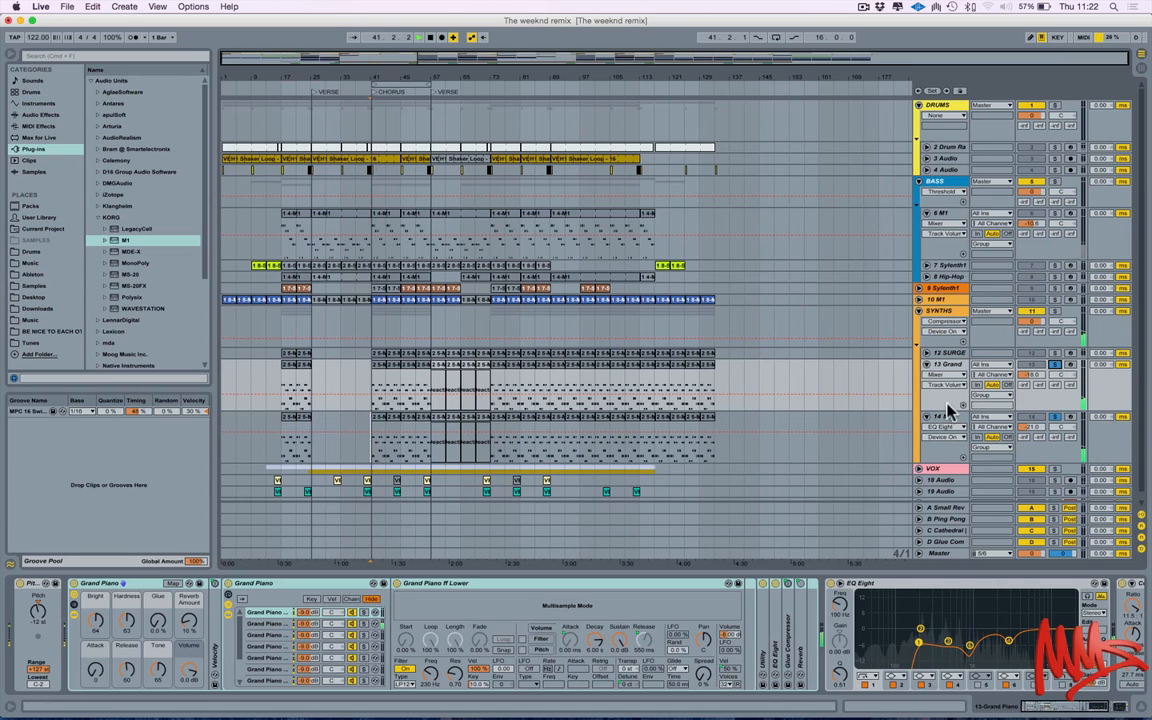
click(1054, 366)
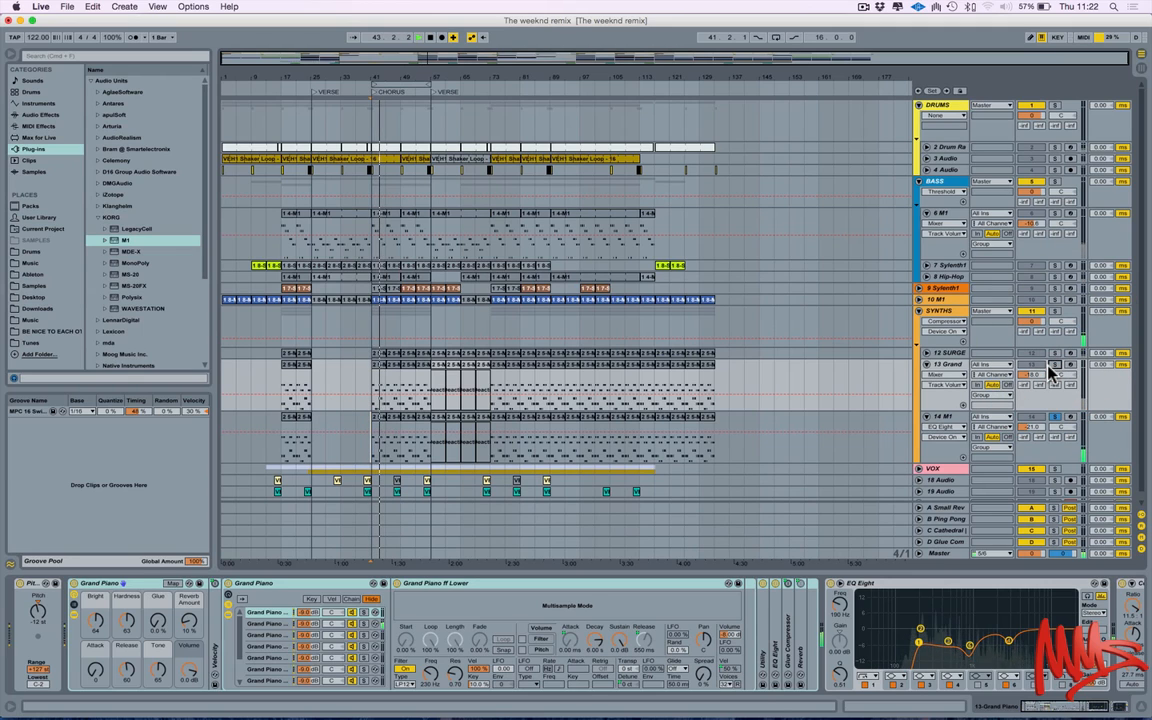
click(1054, 366)
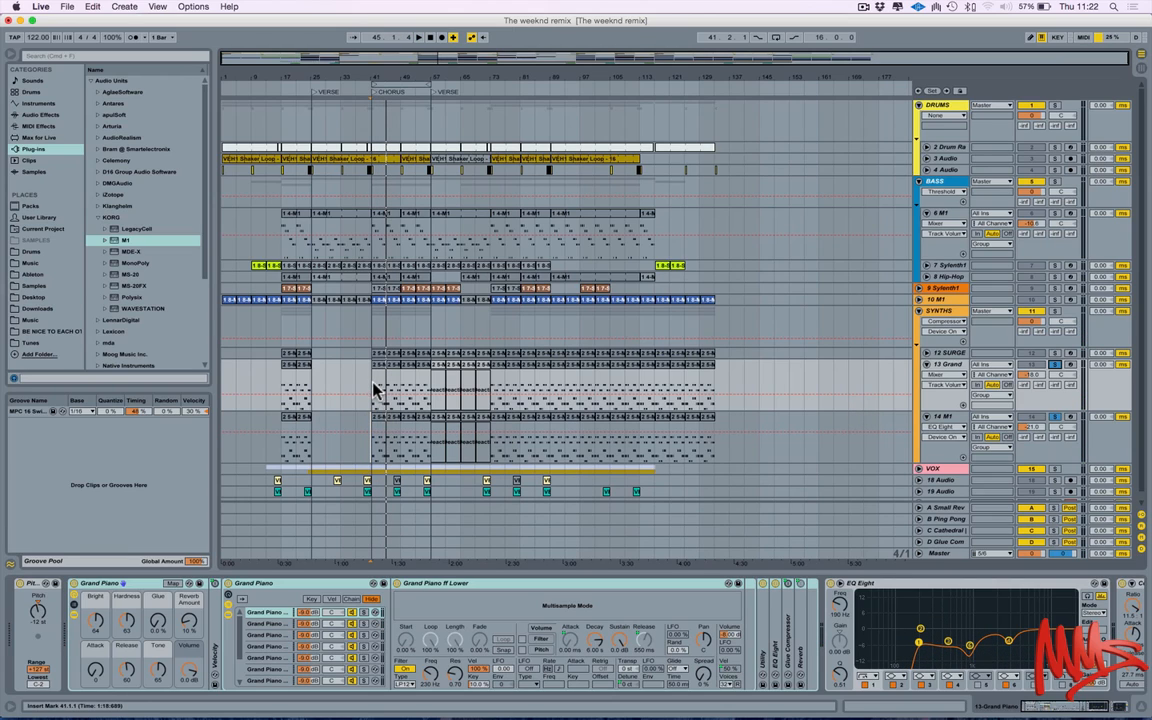
Step: Highlight the chorus section from bar 41 to 57 on the 13 Grand and 14 M1 tracks to compare their MIDI patterns
drag(370, 388, 429, 386)
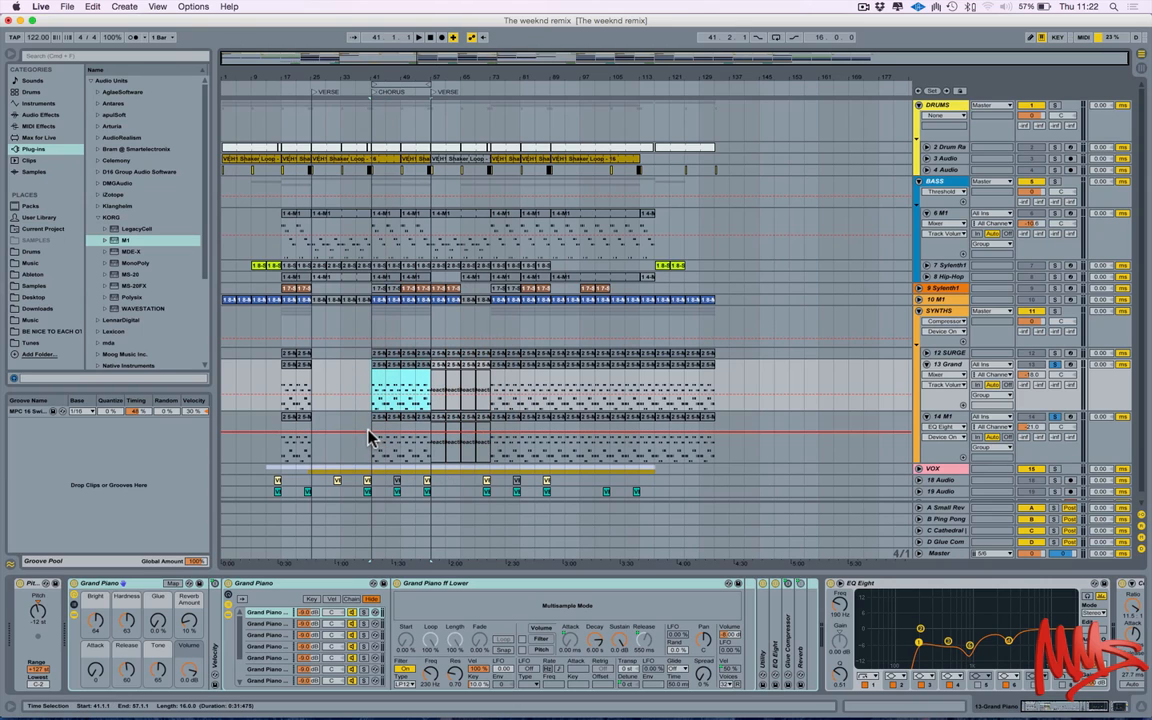
drag(373, 432, 437, 442)
drag(370, 380, 430, 375)
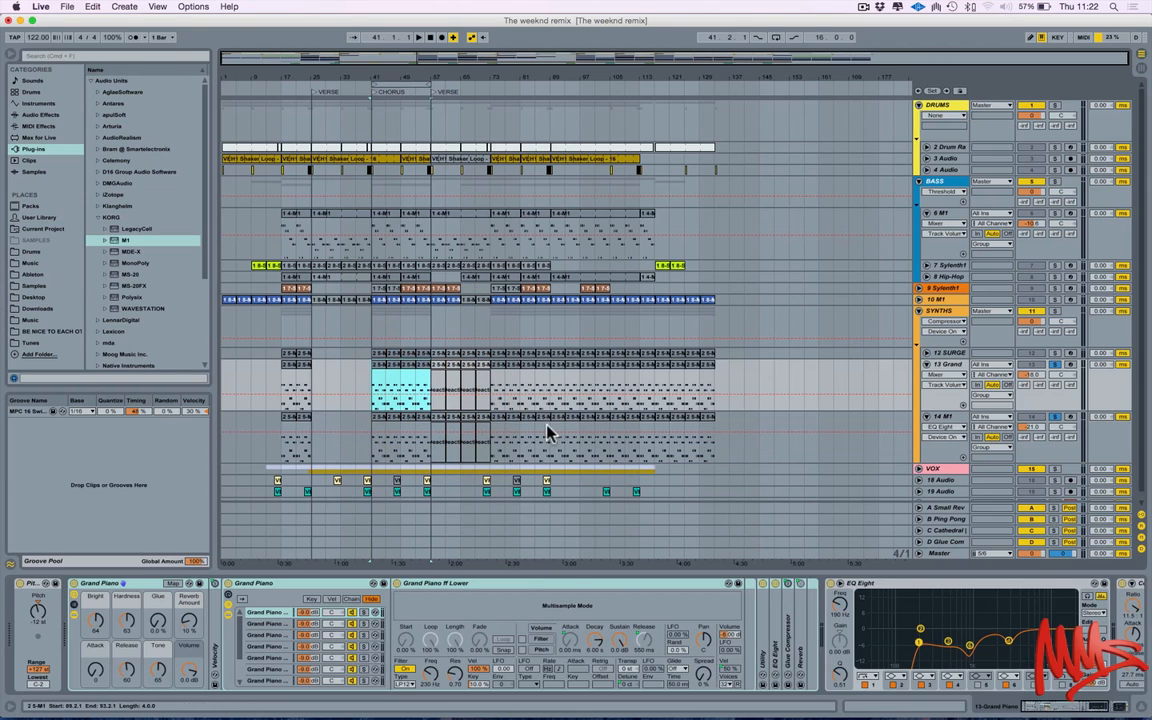
Step: Solo the 6 M1 track in the BASS group on its own and play it from bar 41
click(970, 215)
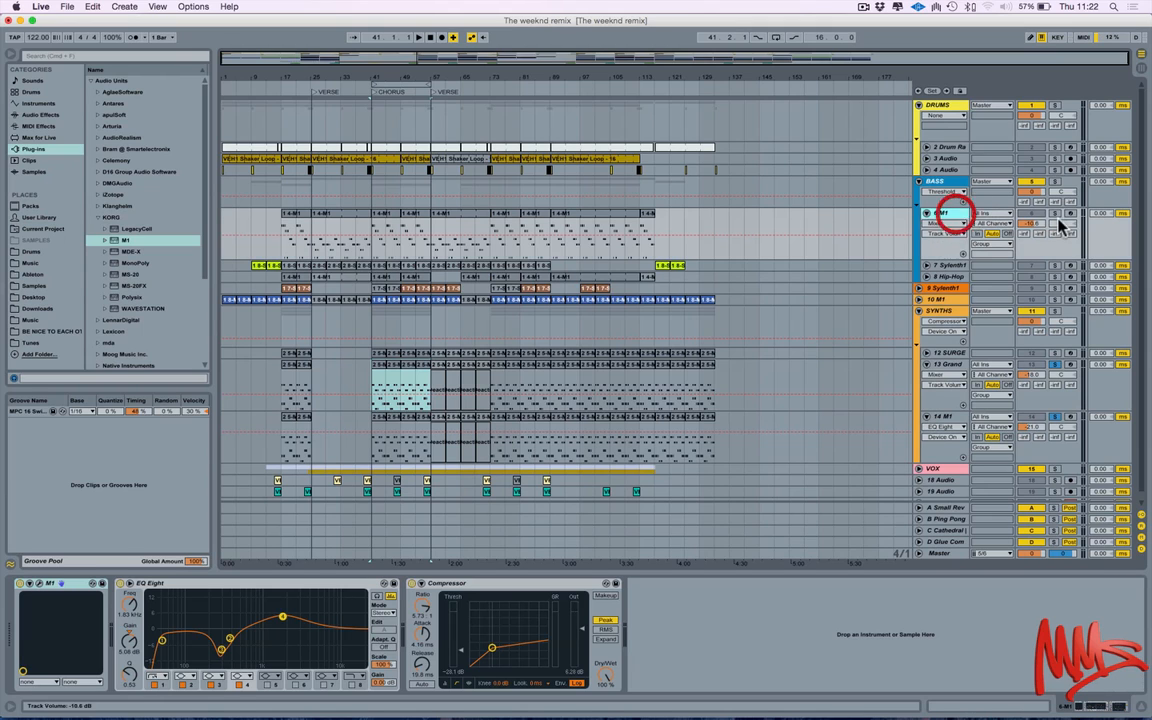
click(1054, 213)
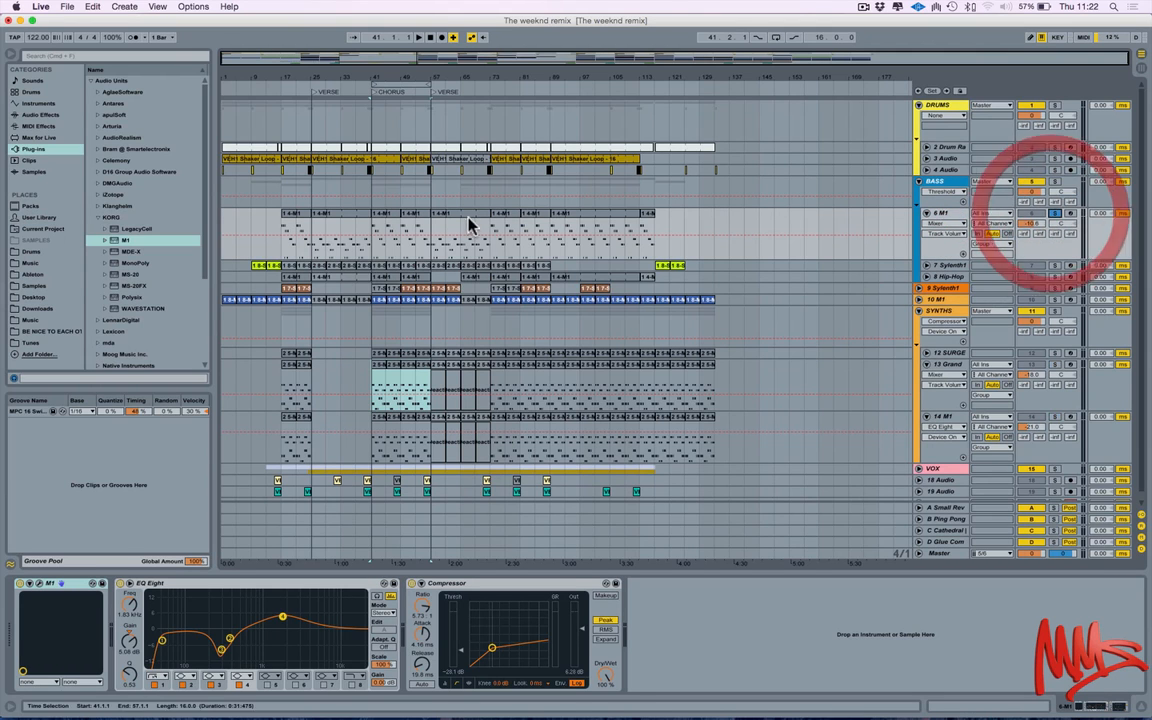
click(372, 250)
key(space)
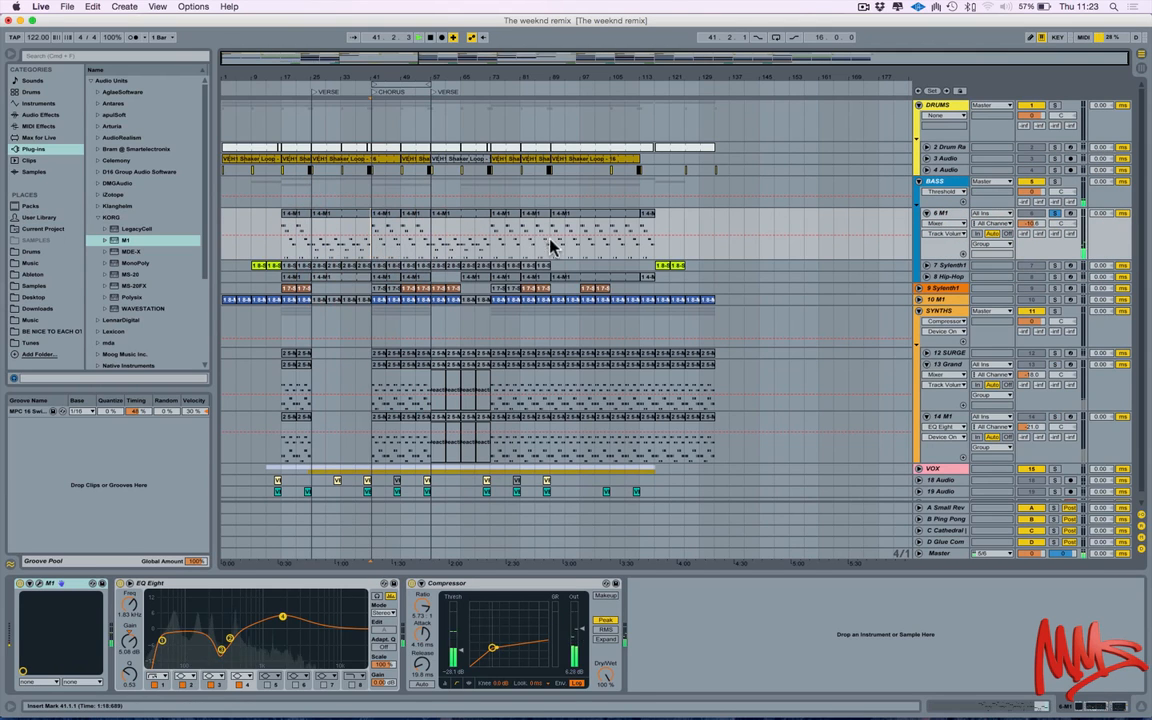
Step: Unfold and solo 12 SURGE alongside 6 M1 during playback, toggling both solos to compare and leaving only 6 M1 soloed
click(926, 354)
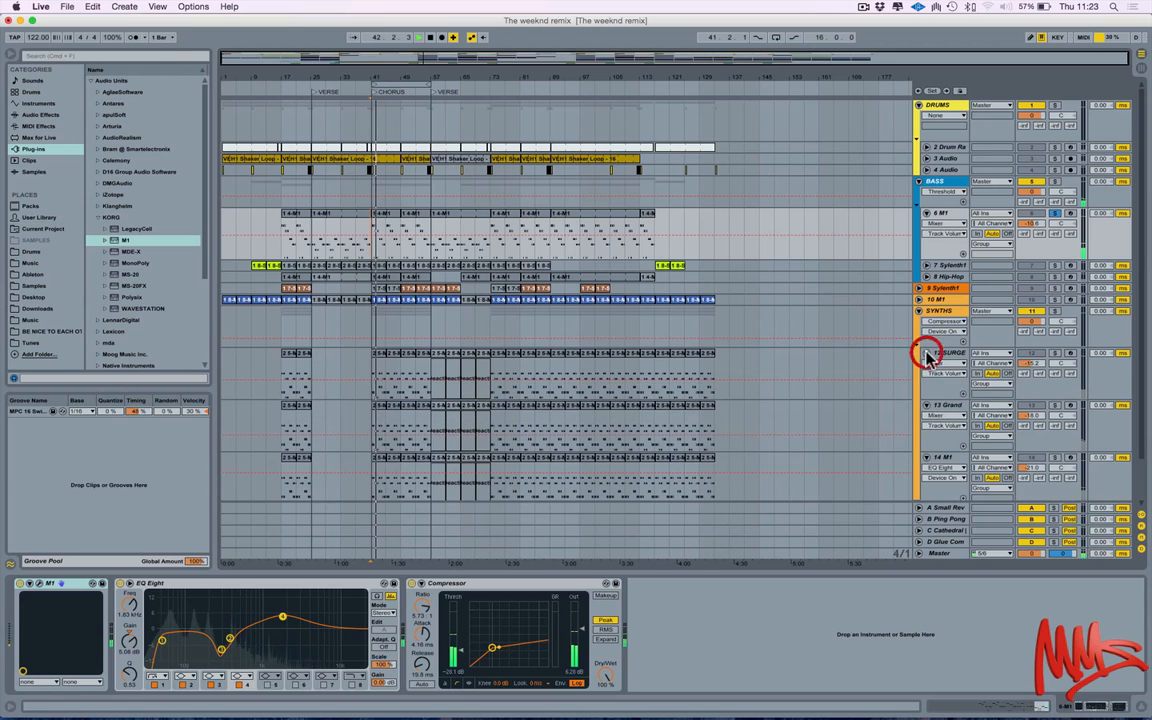
click(1054, 354)
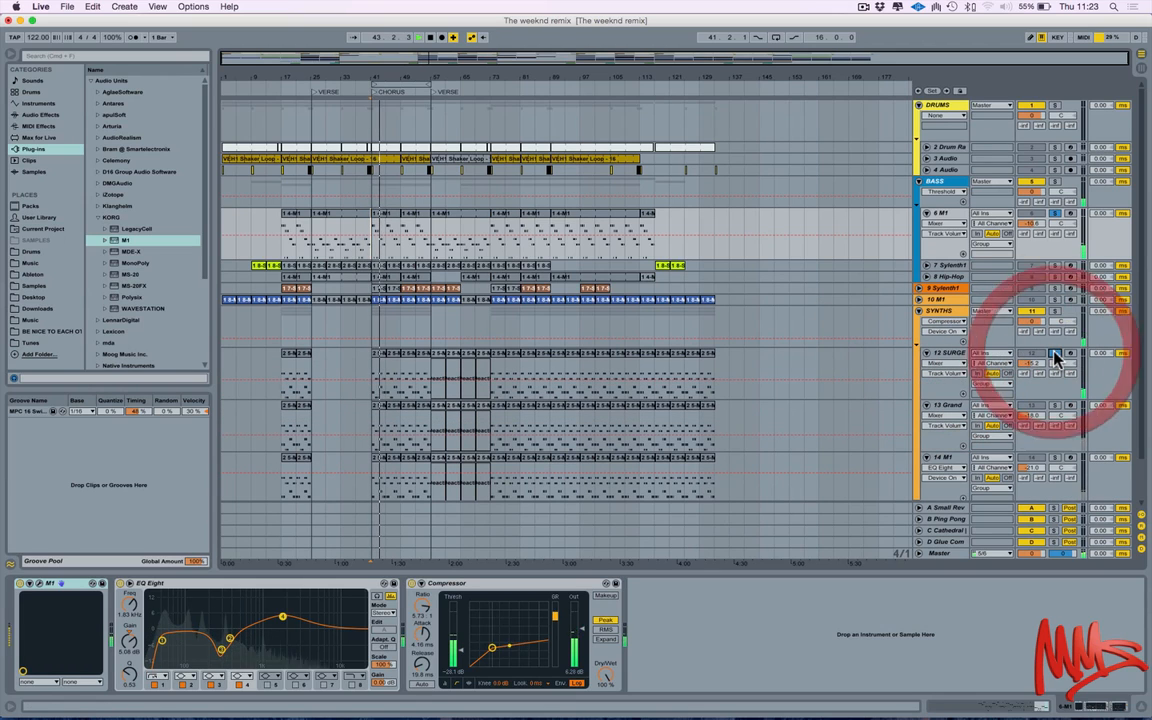
click(943, 354)
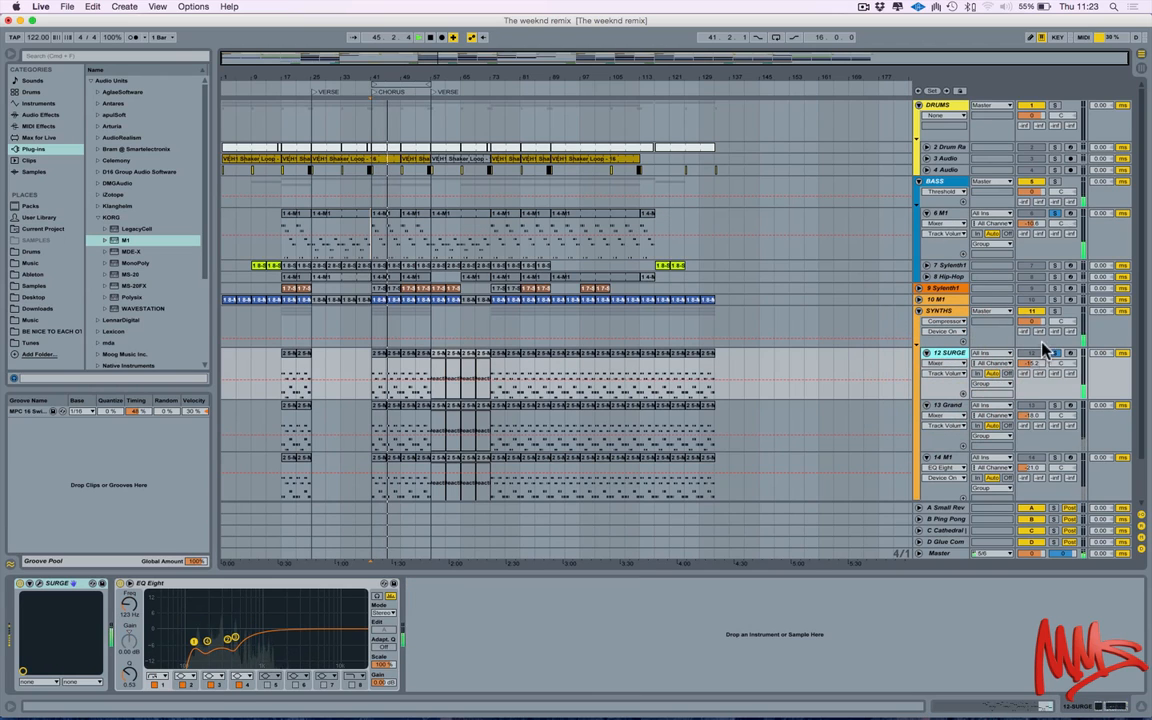
click(1054, 213)
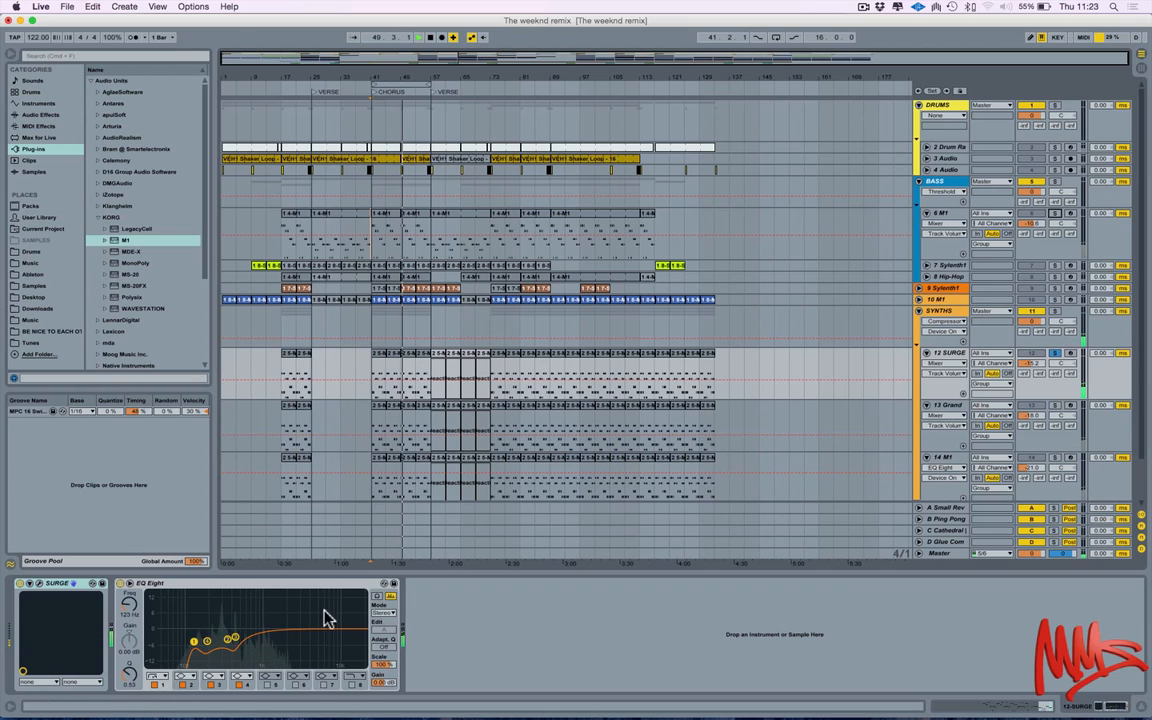
click(1053, 214)
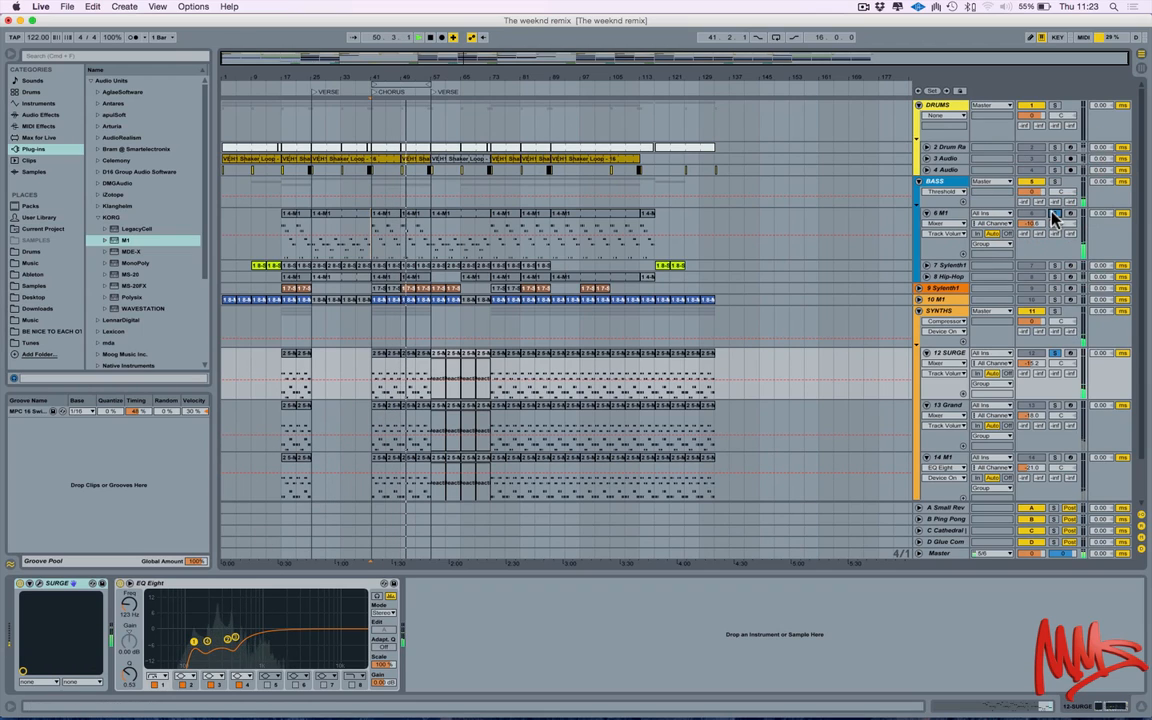
click(1054, 355)
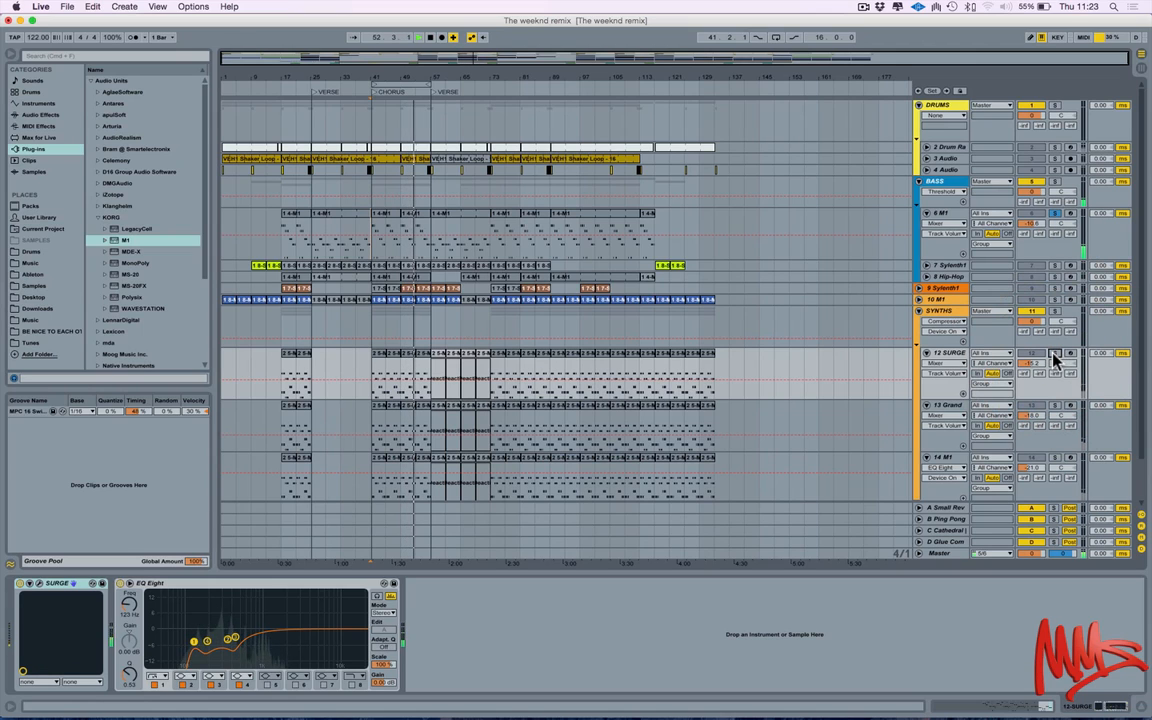
Step: Solo 12 SURGE alongside 6 M1 to hear them together, stop playback and clear both solos
click(1054, 355)
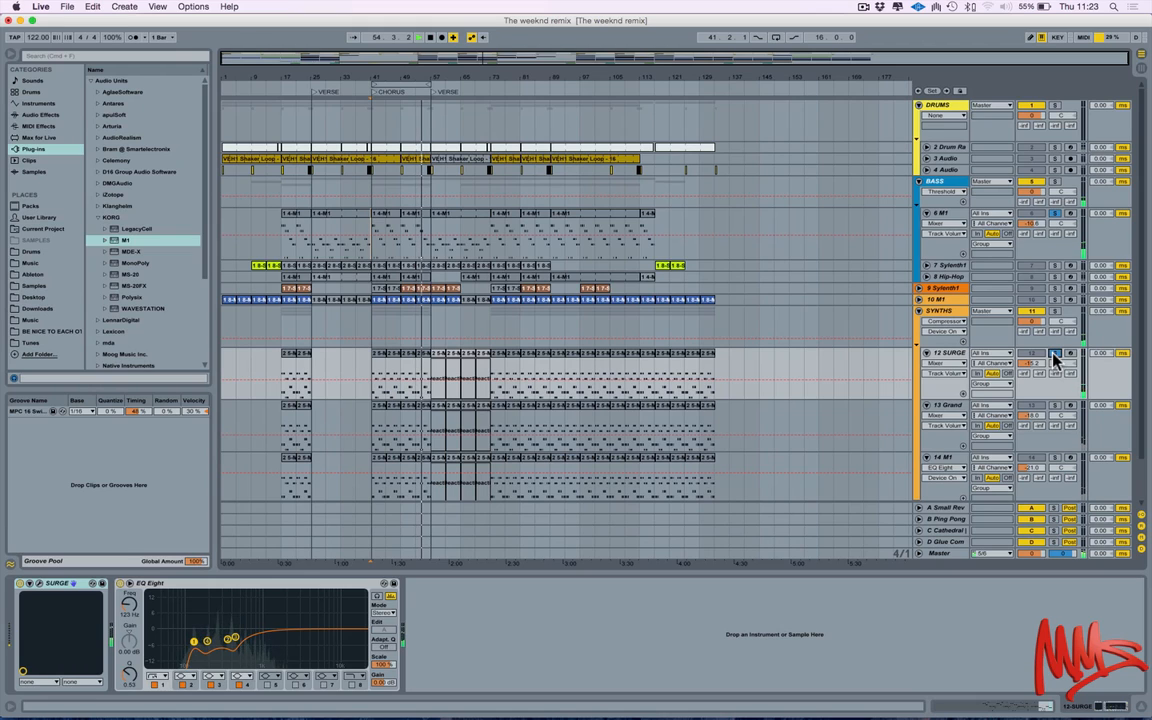
click(1054, 213)
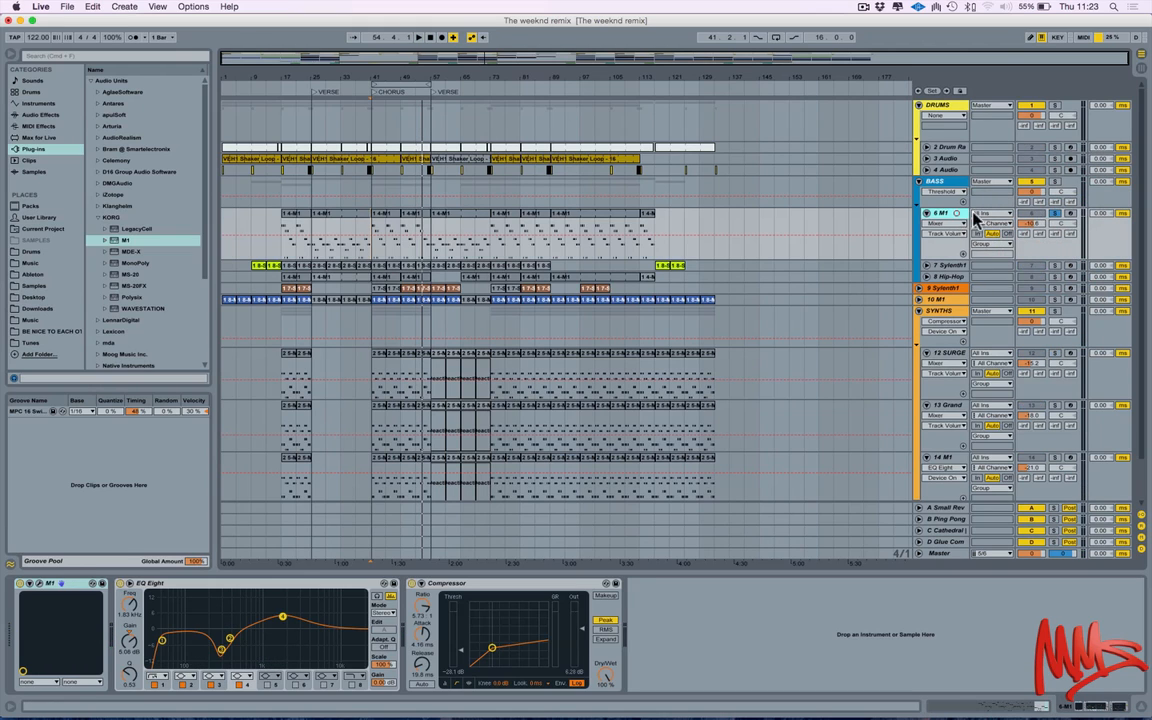
click(1054, 213)
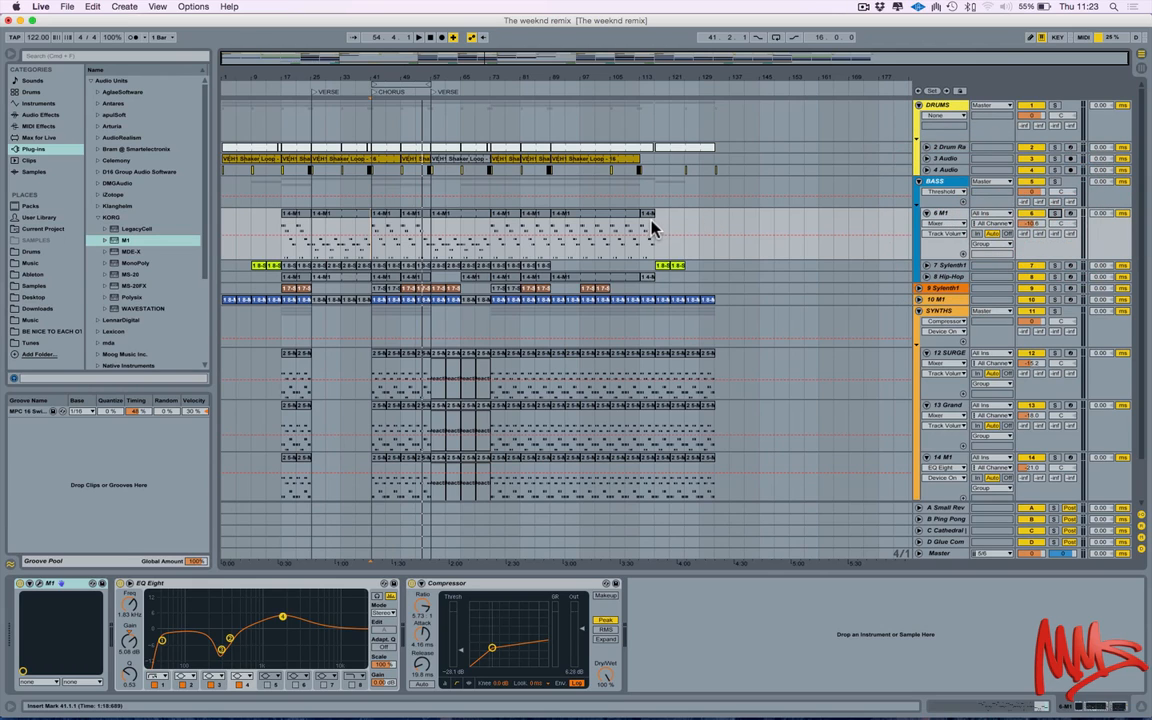
Step: Fold the 12 SURGE and 13 Grand tracks, and highlight the full 6 M1 and 14 M1 parts from bar 1 to compare them
drag(676, 226, 208, 208)
scroll(514, 355, down, 2)
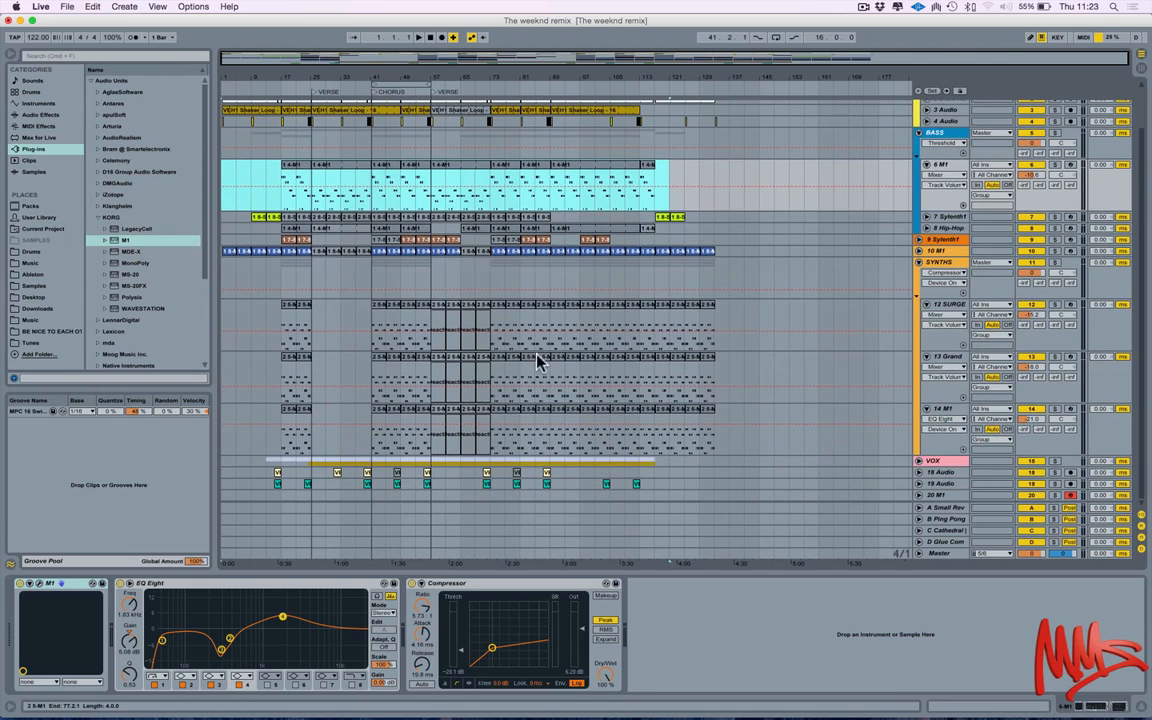
click(926, 304)
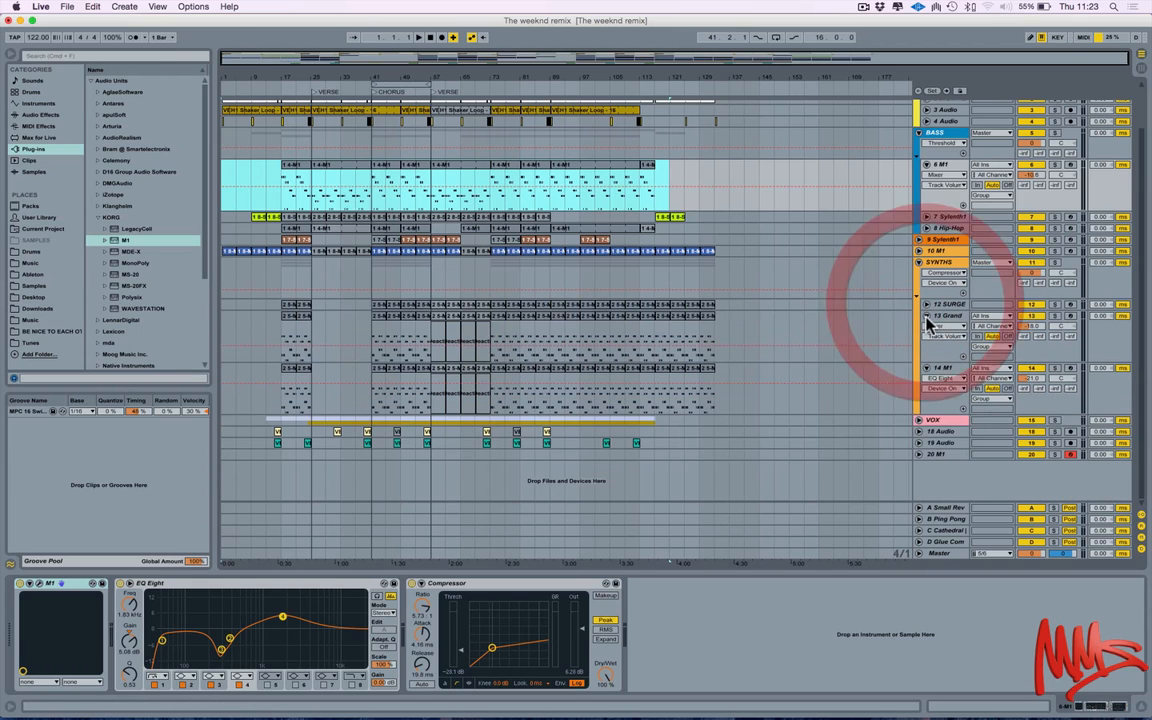
click(926, 316)
click(941, 379)
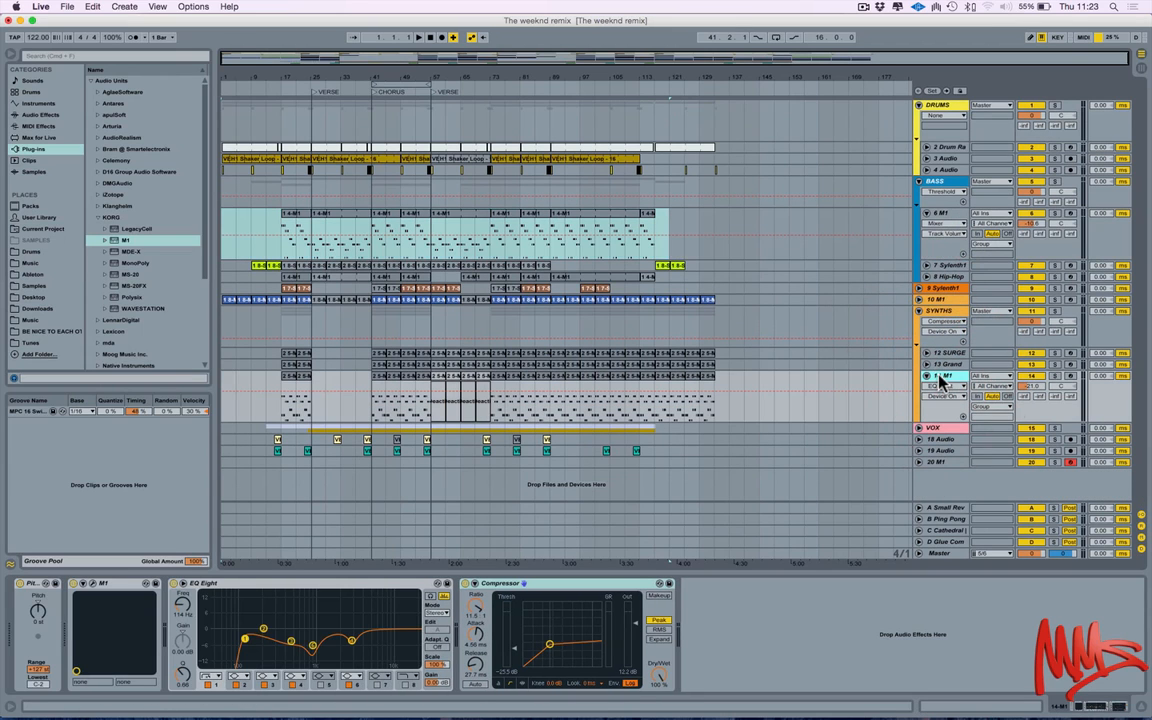
drag(752, 388, 226, 405)
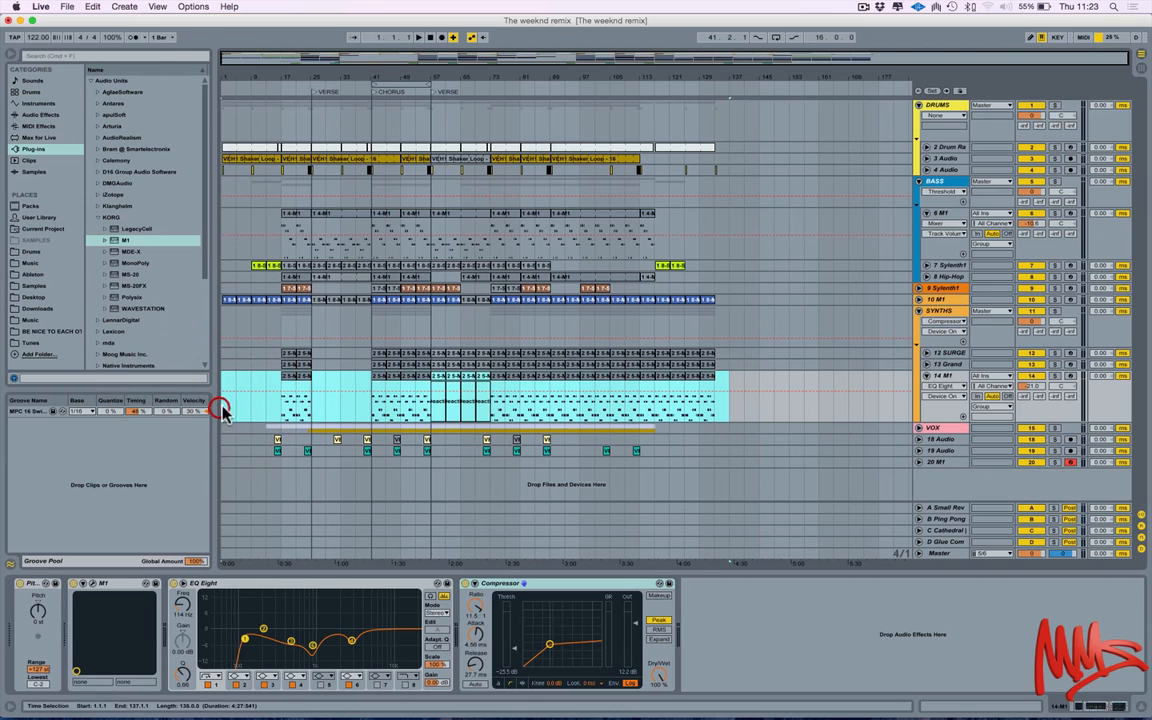
Step: Highlight the whole 6 M1 part from bar 1 to 125 and place the insert marker at its first clip, bar 17
click(679, 224)
drag(676, 226, 200, 231)
click(282, 230)
drag(282, 230, 686, 224)
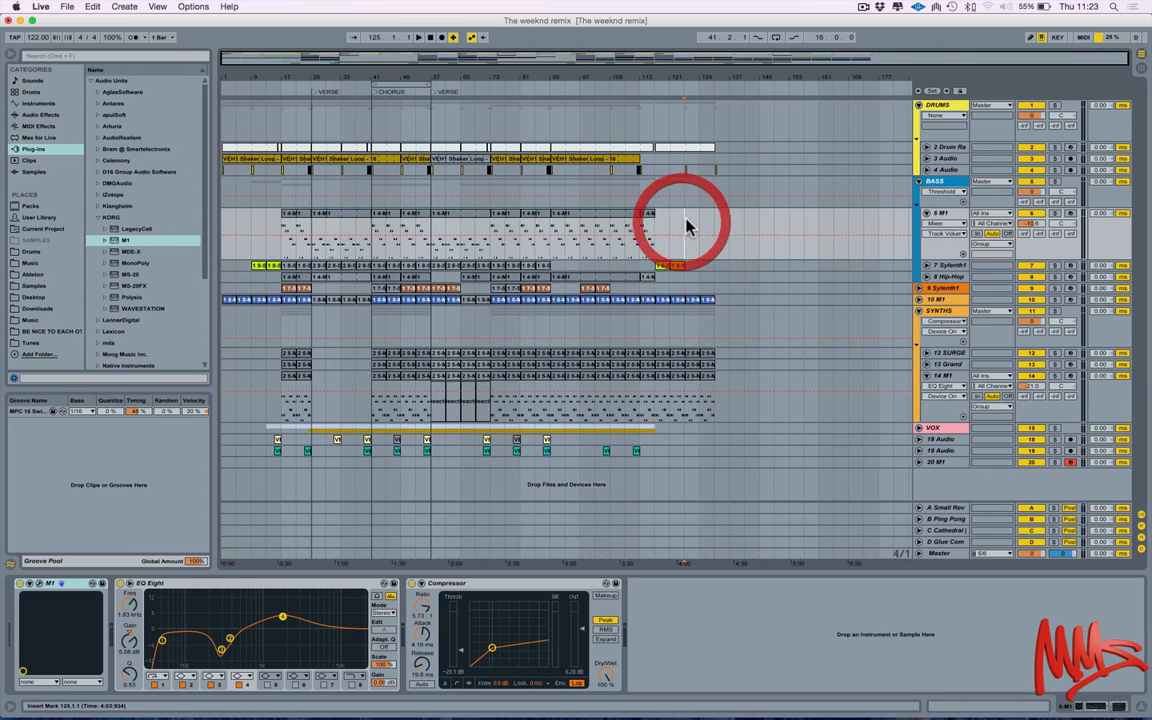
click(225, 226)
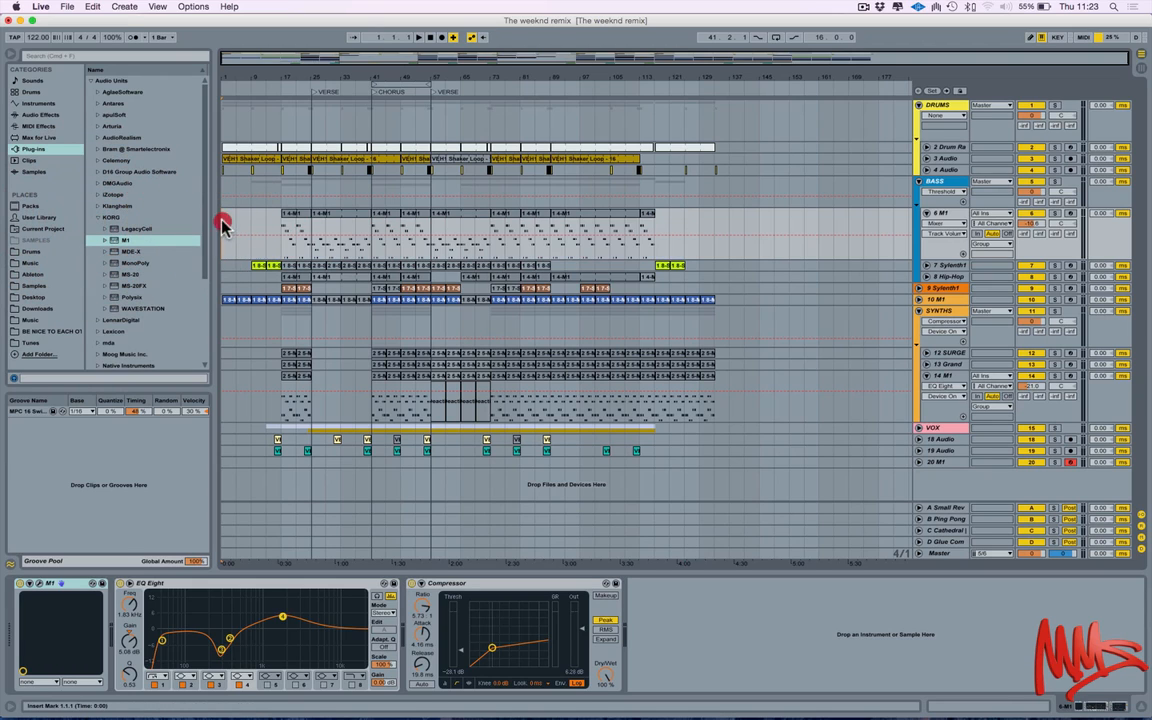
mouse_move(222, 226)
mouse_down()
mouse_move(692, 224)
mouse_move(221, 224)
mouse_up()
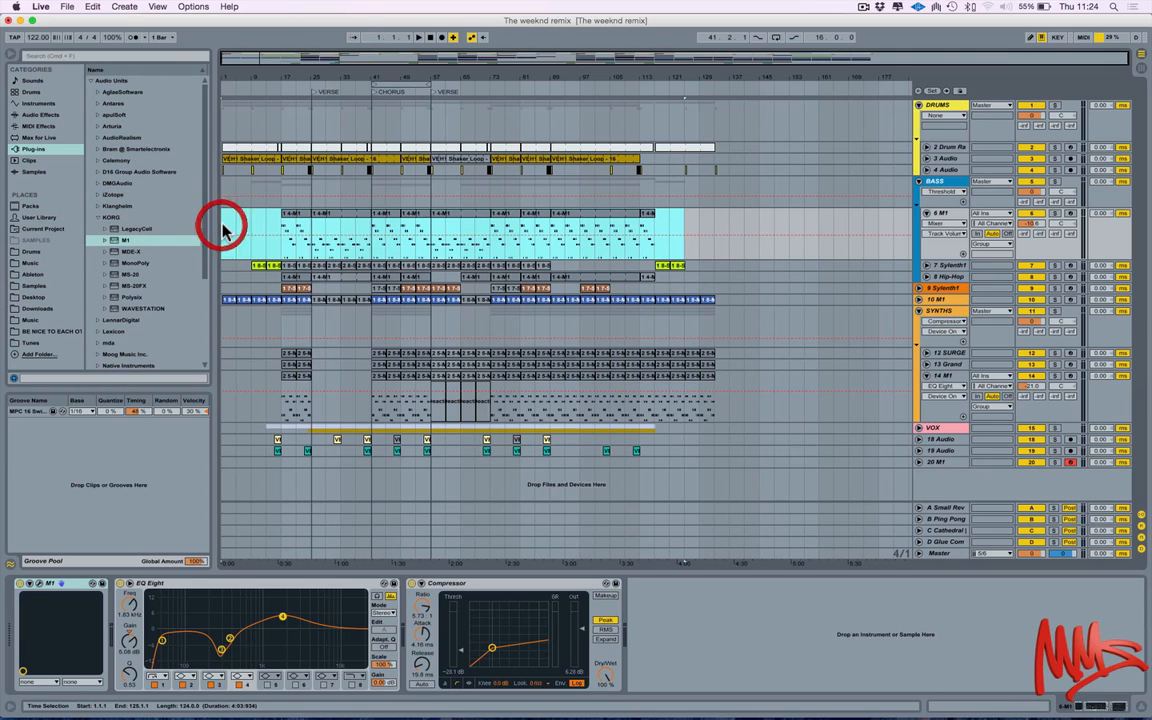
click(282, 225)
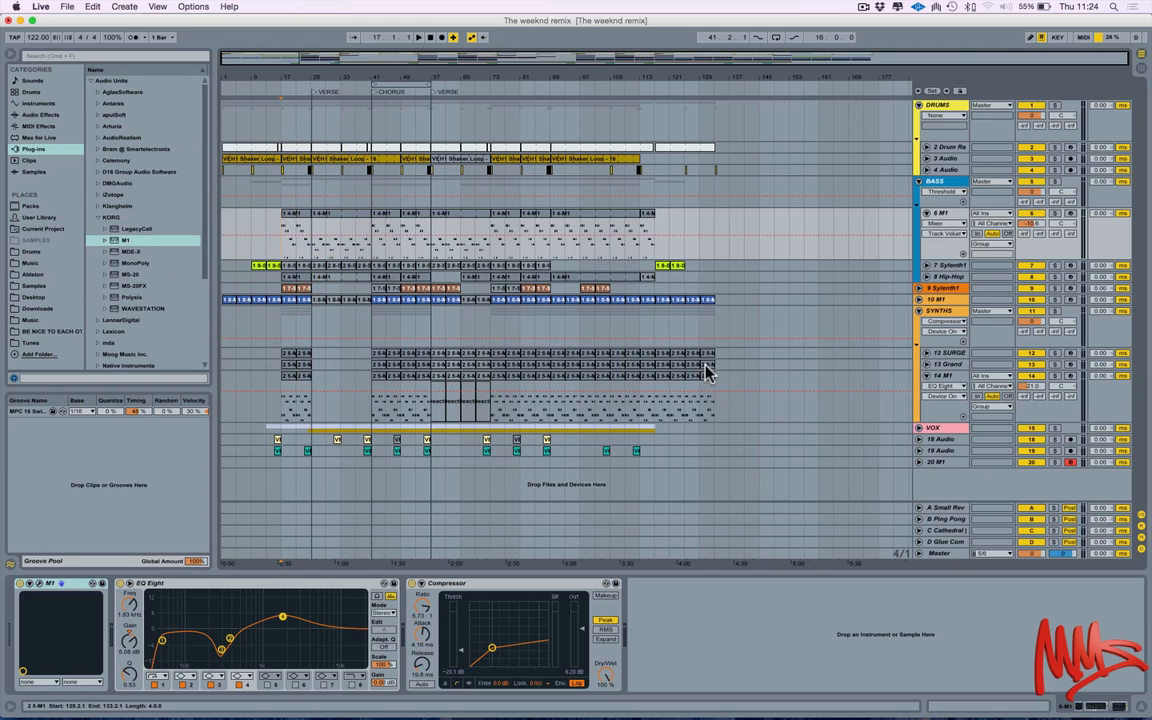
Step: Select the 20 M1 track to show its M1 instrument device
click(953, 463)
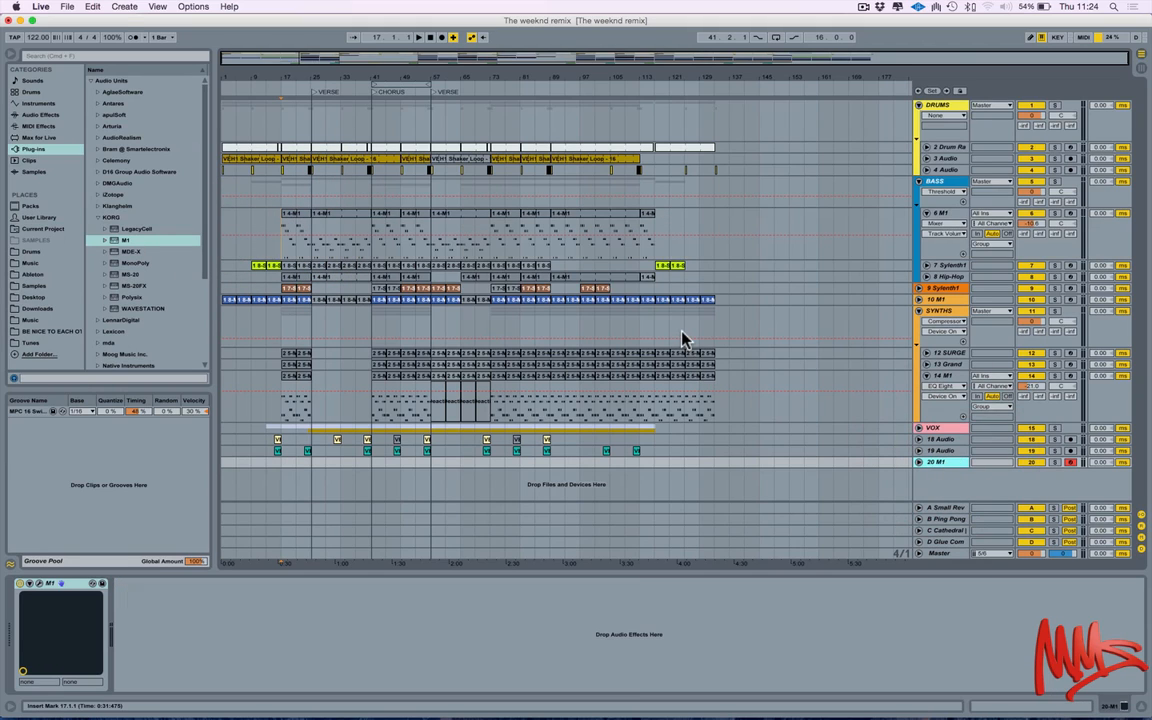